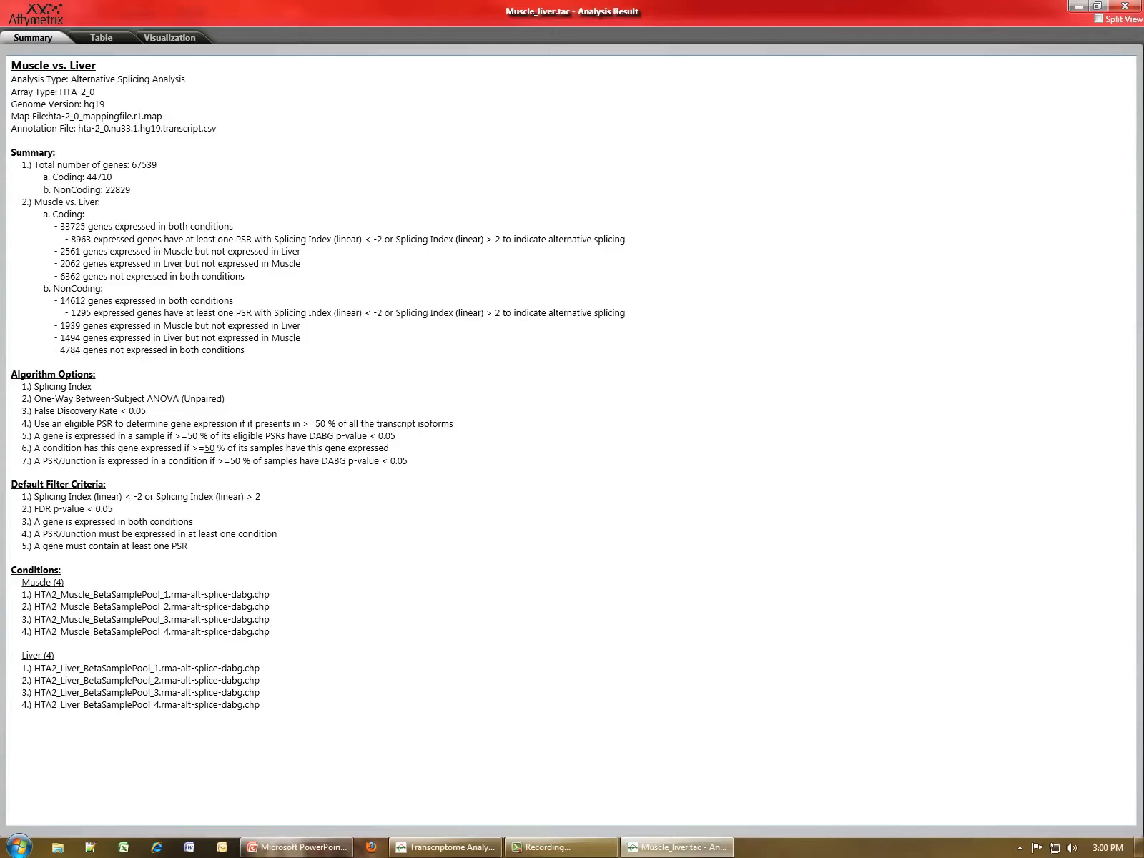
# - Highlight the coding and noncoding summary lines about expressed genes whose Splicing Index indicates alternative splicing
pyautogui.moveTo(65, 238); pyautogui.dragTo(625, 239)
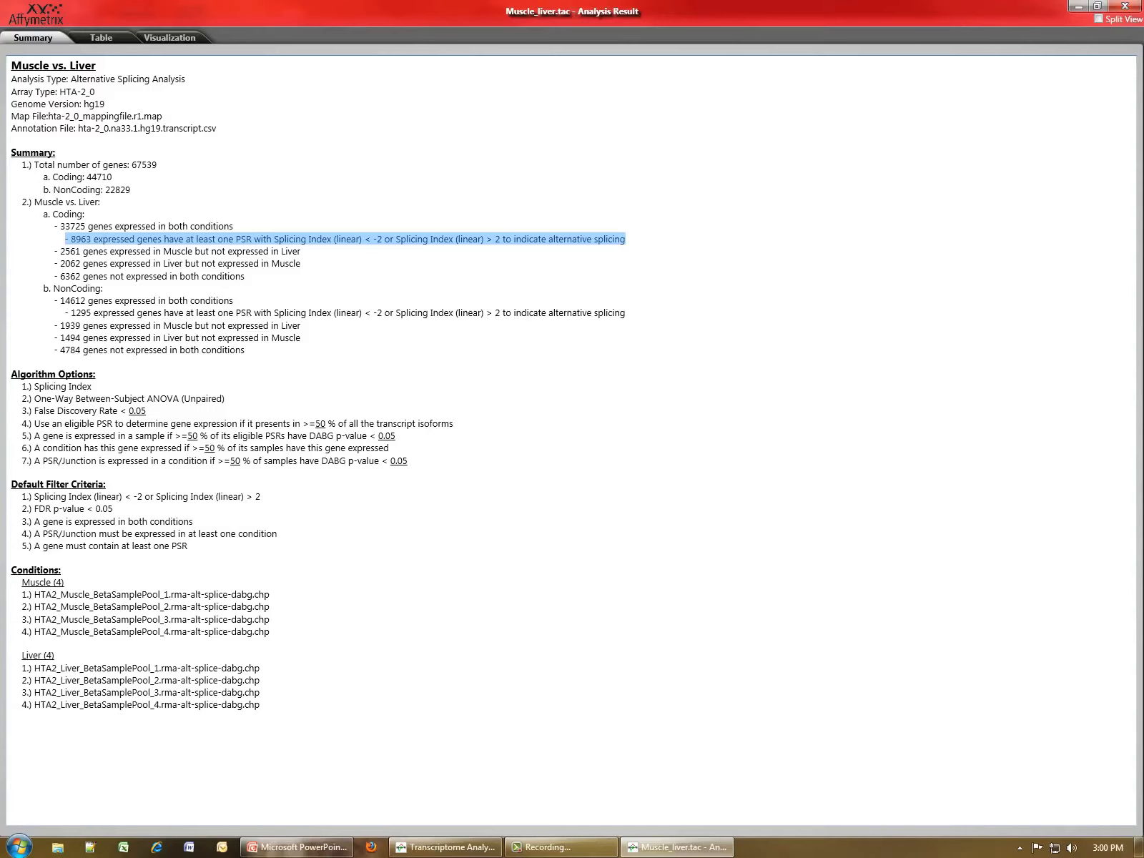
pyautogui.moveTo(65, 312); pyautogui.dragTo(626, 313)
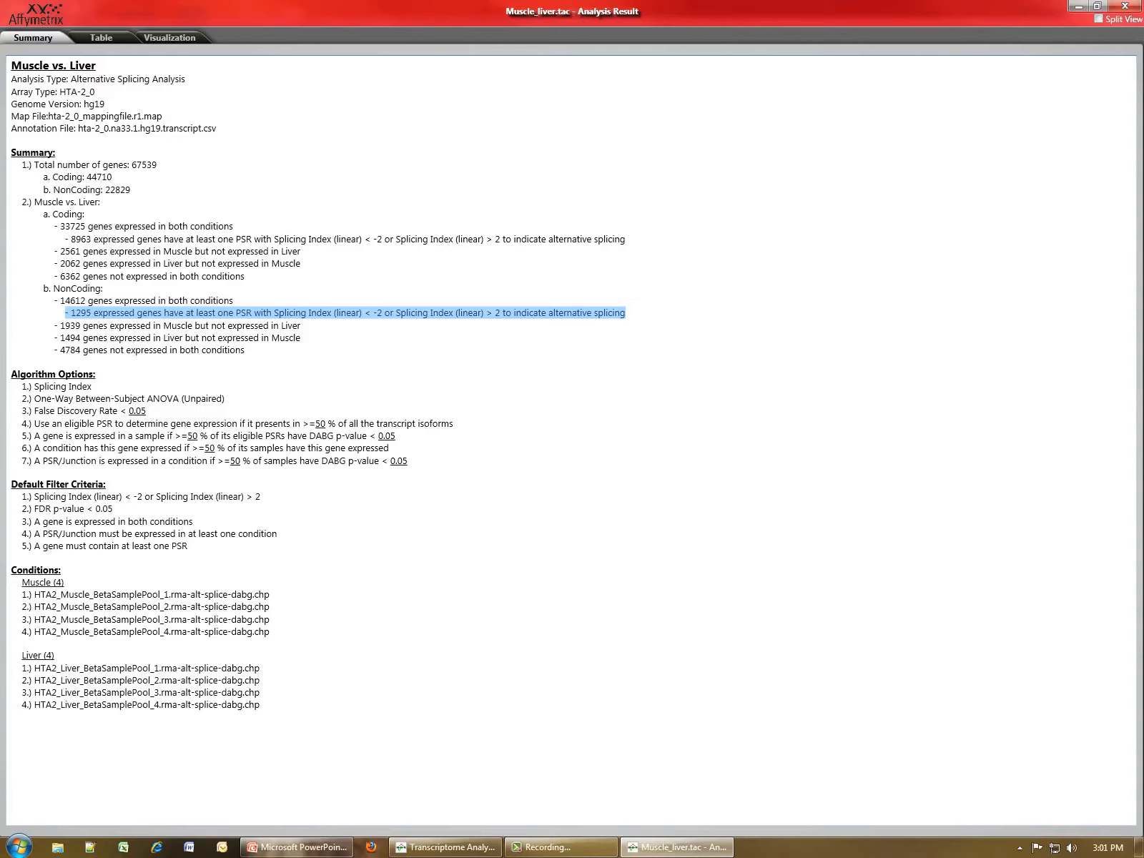
# - In the results table, move the Splicing Index column directly after PSR/Junction ID and sort it ascending
pyautogui.click(102, 37)
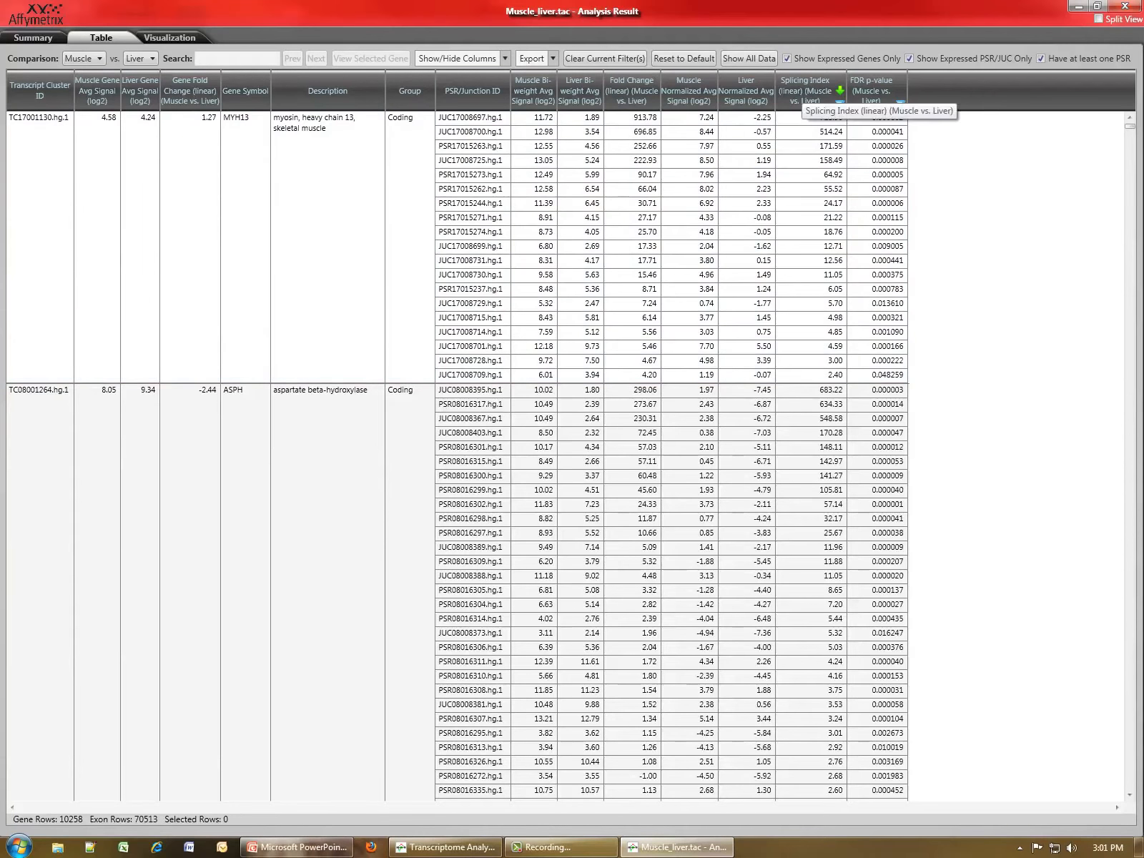
pyautogui.moveTo(801, 88); pyautogui.dragTo(522, 89)
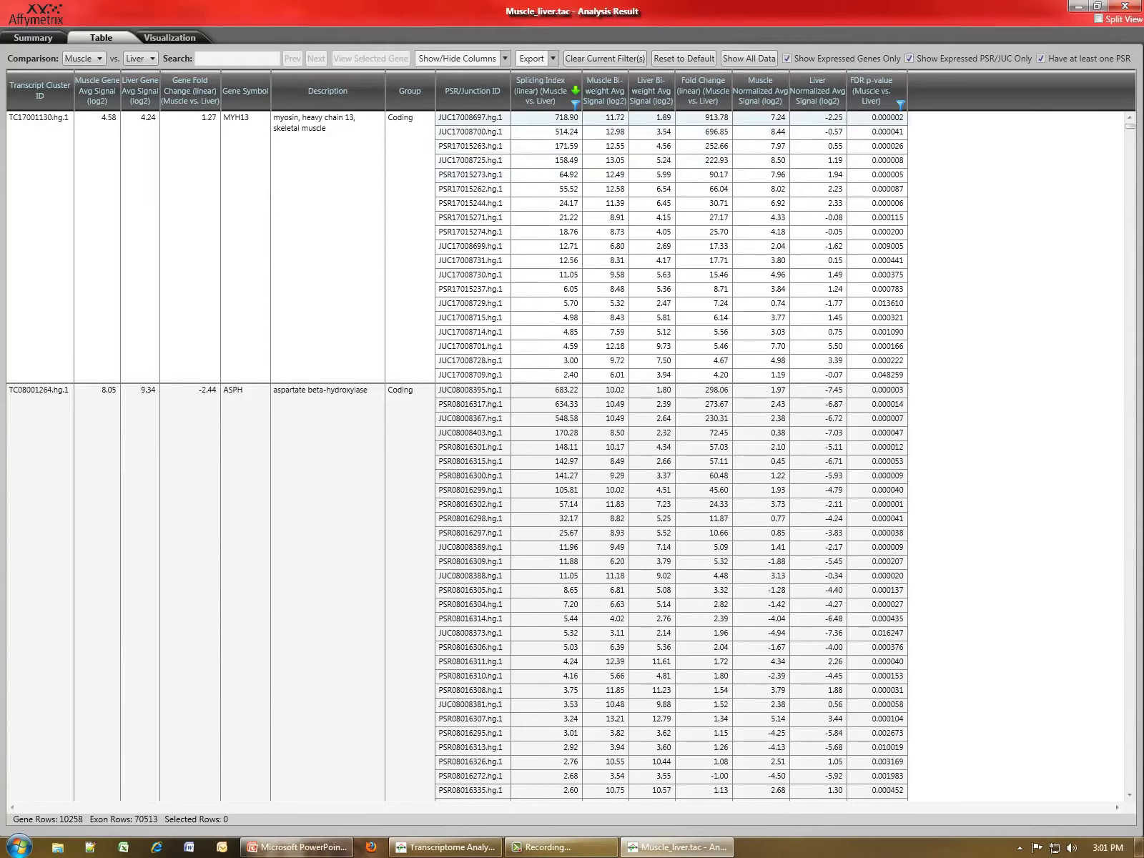
pyautogui.rightClick(543, 96)
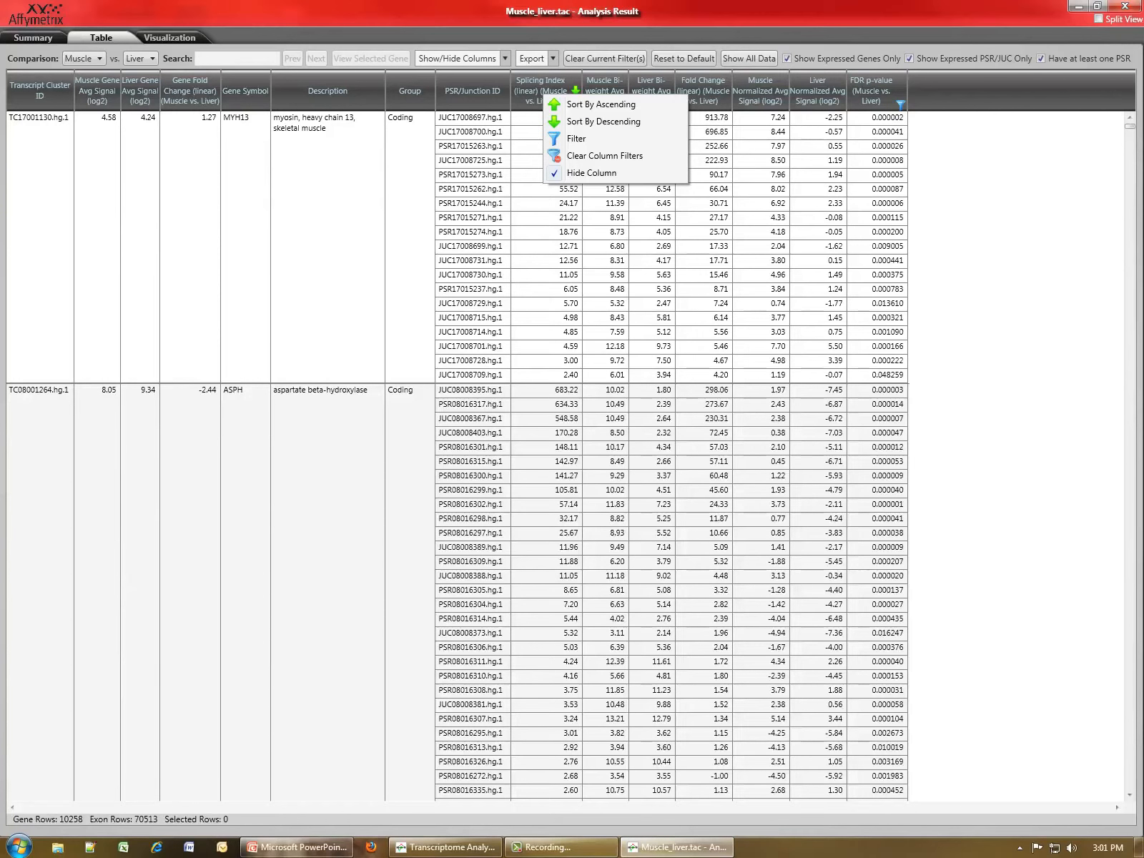
pyautogui.click(601, 104)
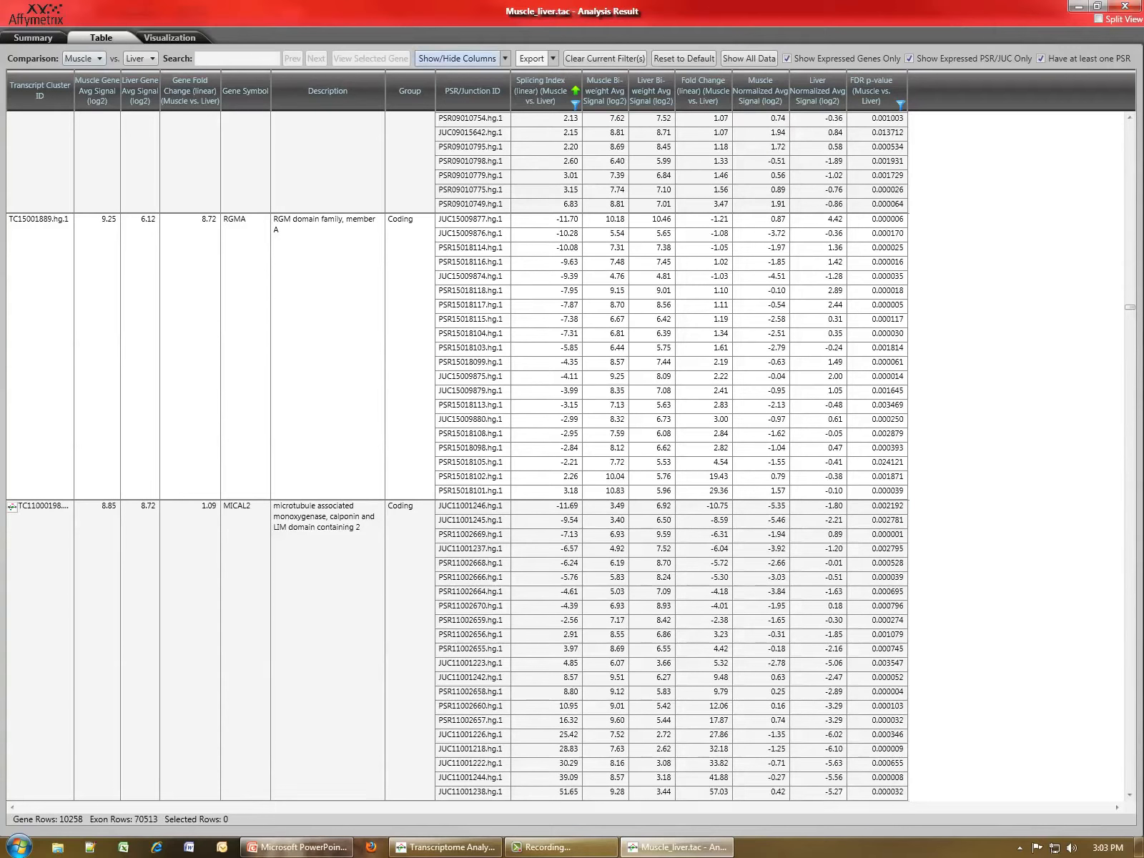
# - Show the Muscle and Liver PSR/JUC Expressed (Detail) columns and place Splicing Index ahead of them, directly after PSR/Junction ID
pyautogui.click(457, 58)
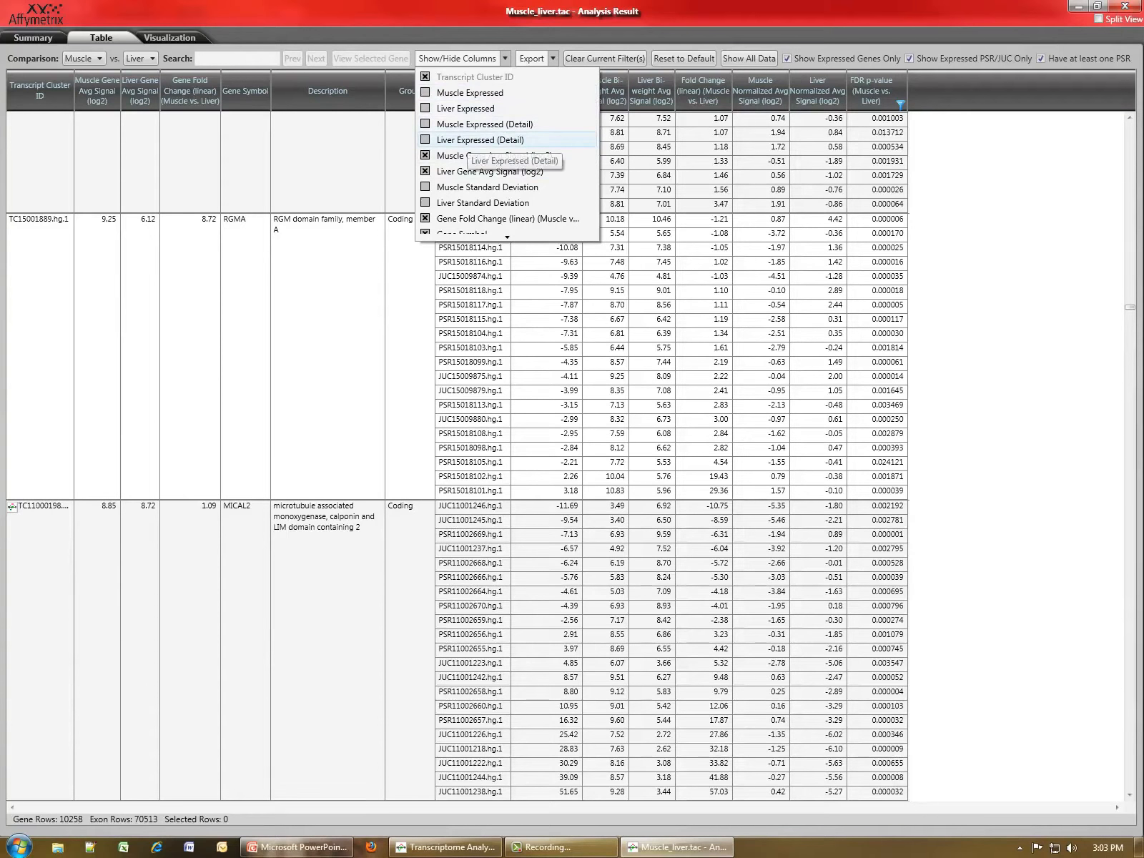
pyautogui.scroll(-5, 485, 217)
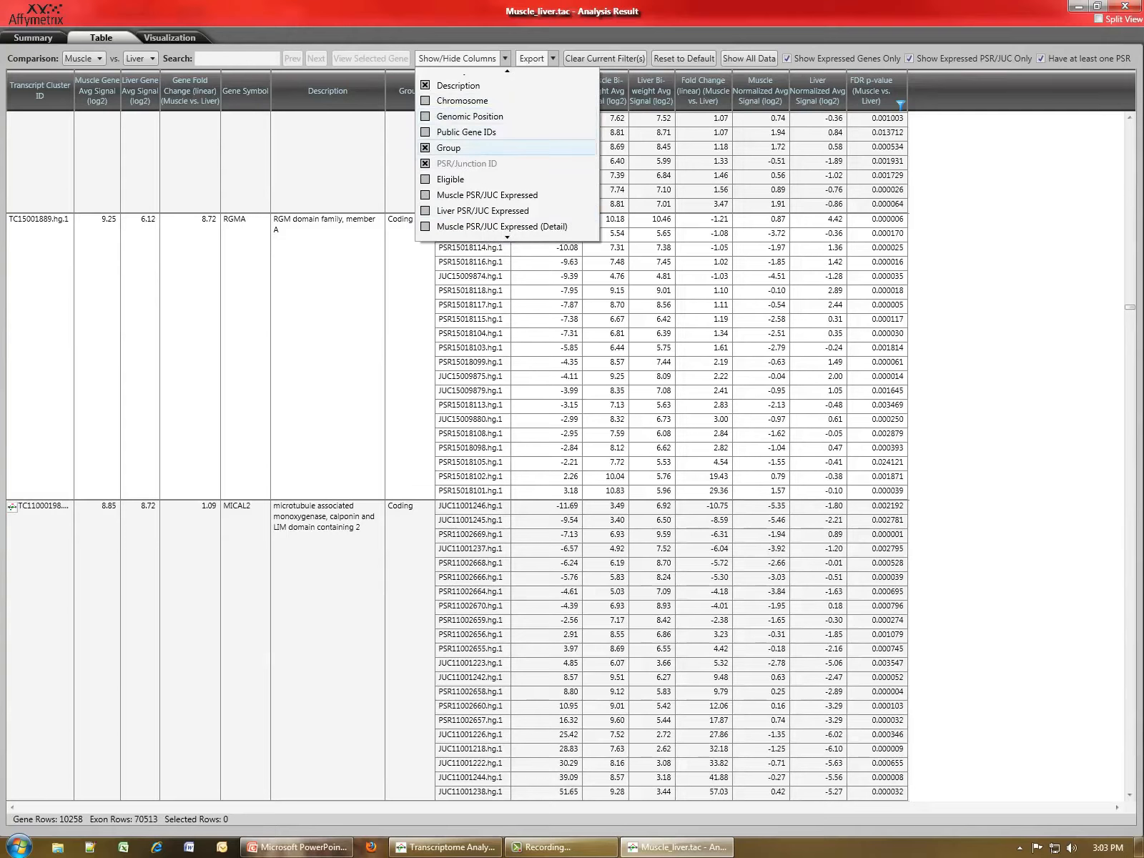
pyautogui.scroll(-2, 466, 145)
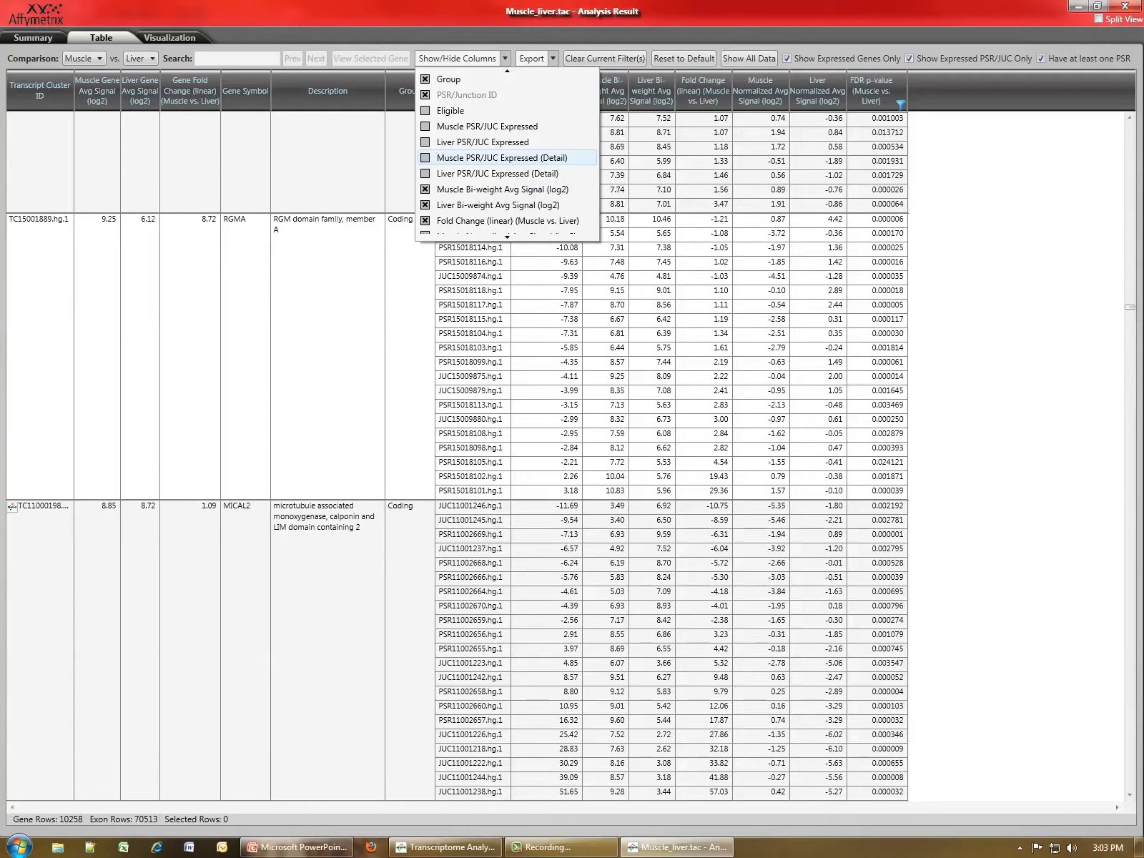
pyautogui.click(501, 157)
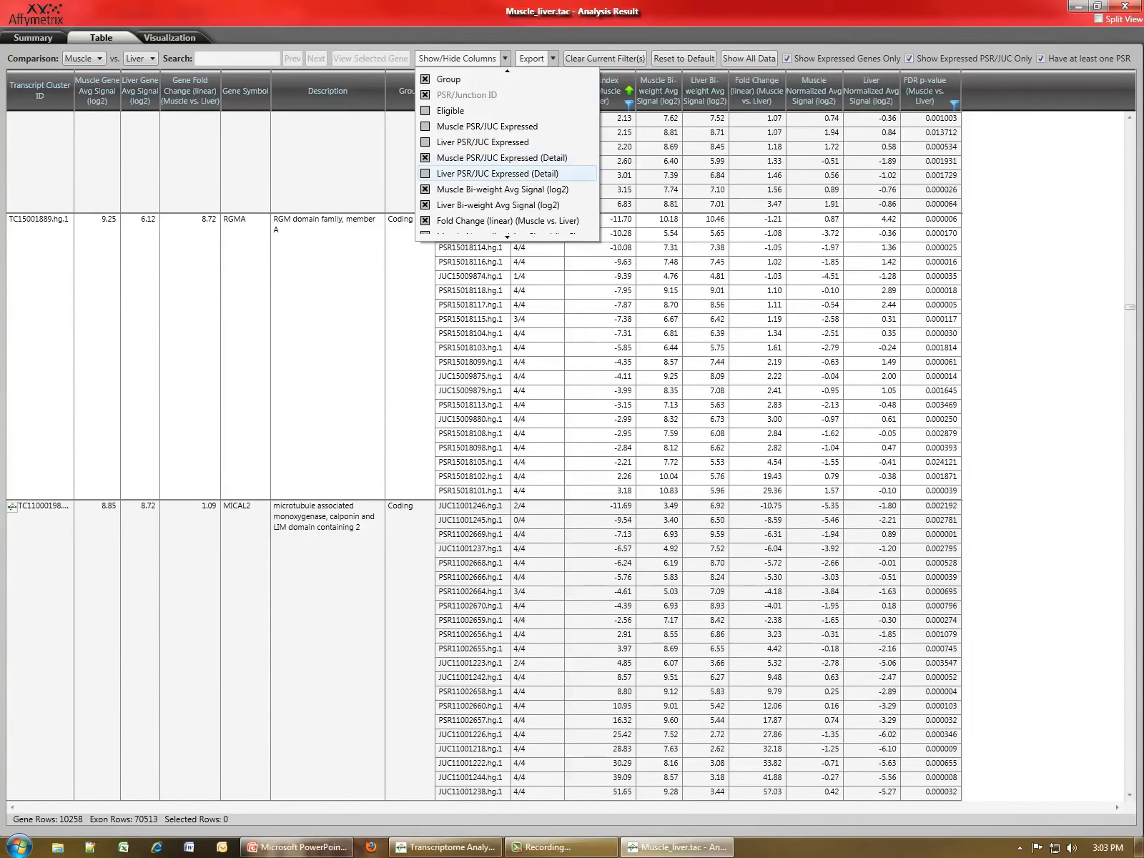
pyautogui.click(501, 173)
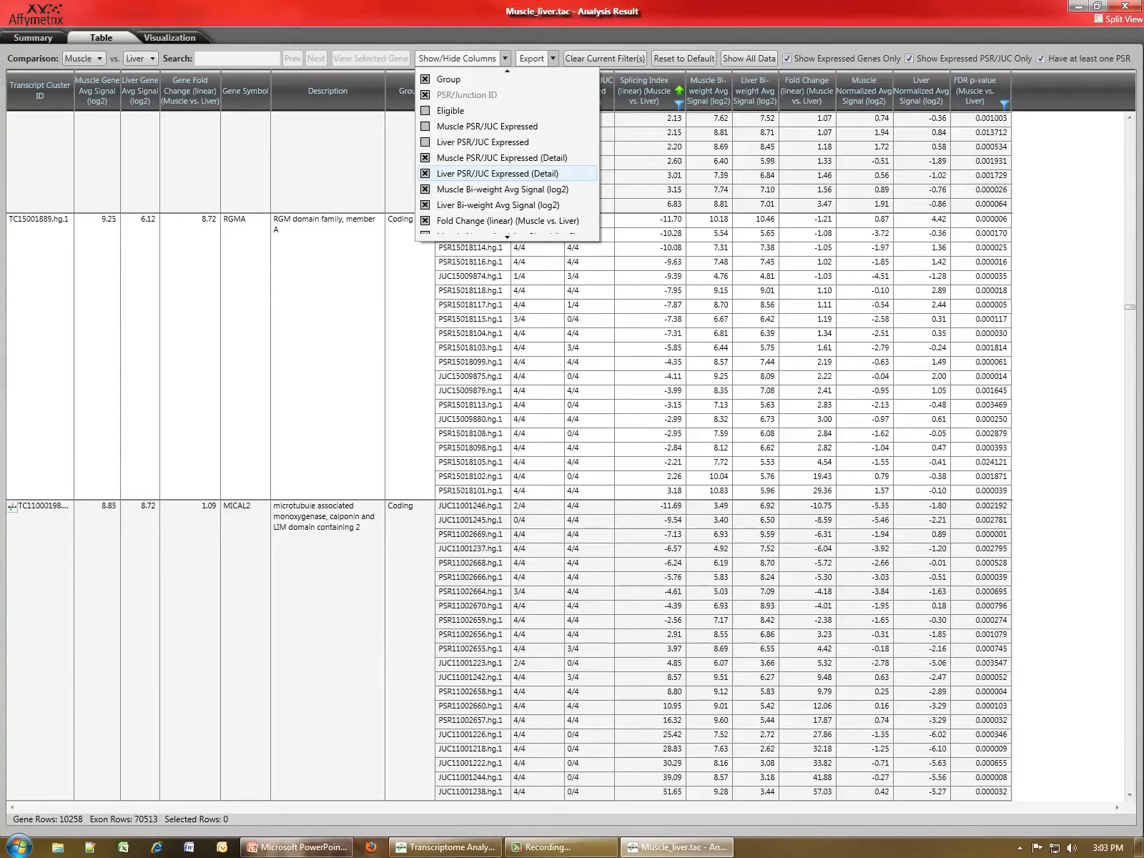
pyautogui.moveTo(507, 72)
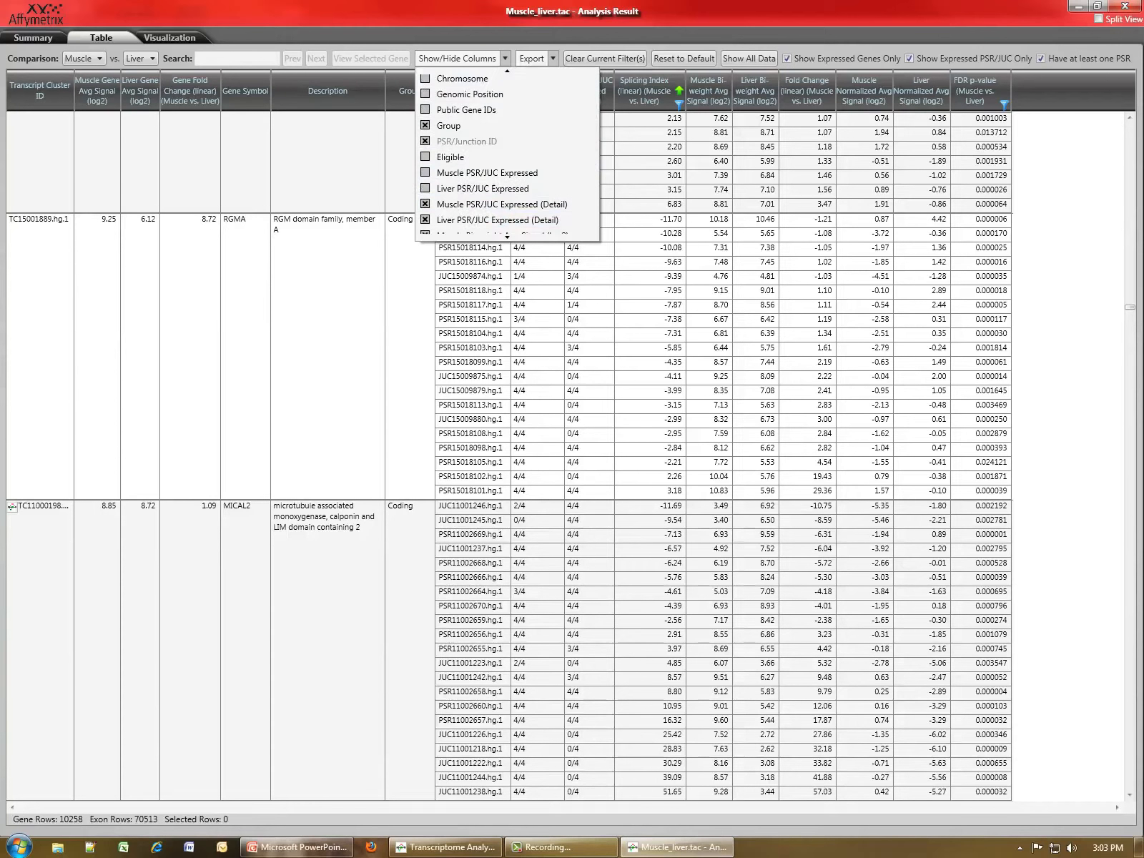
pyautogui.press('Escape')
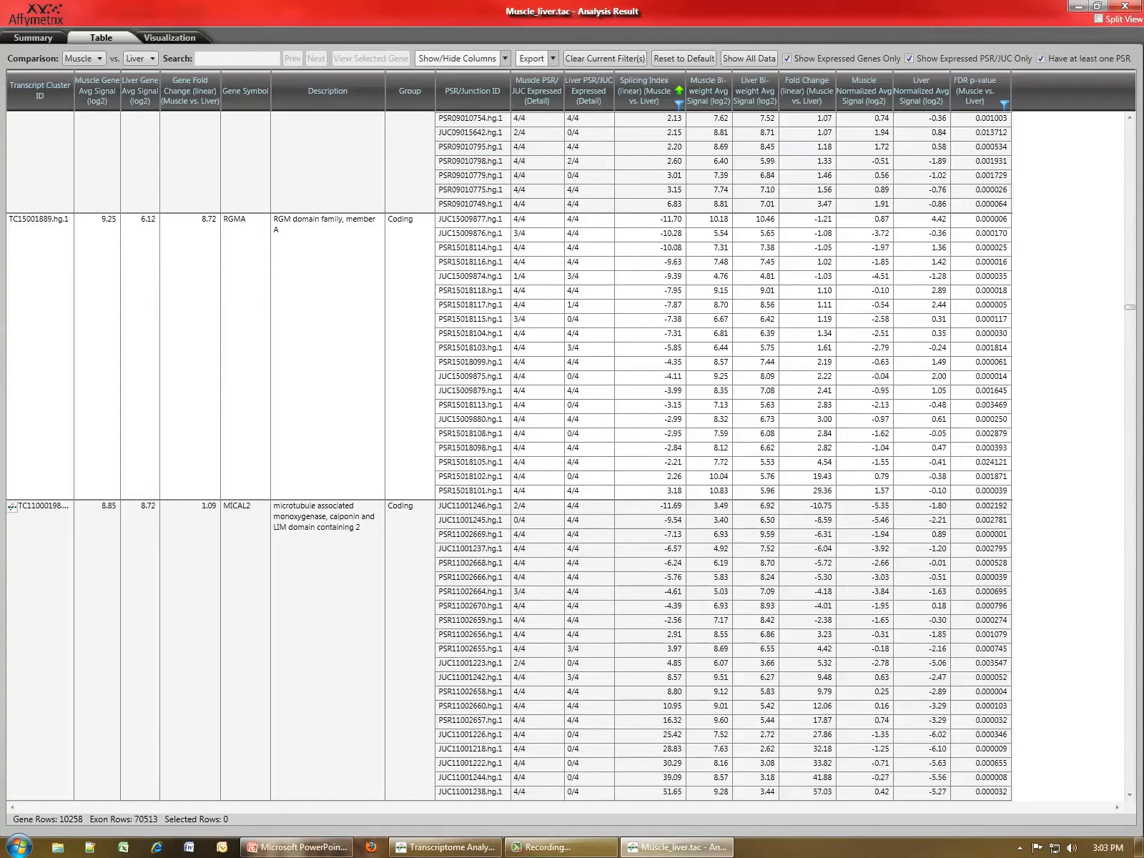
pyautogui.moveTo(629, 96); pyautogui.dragTo(509, 91)
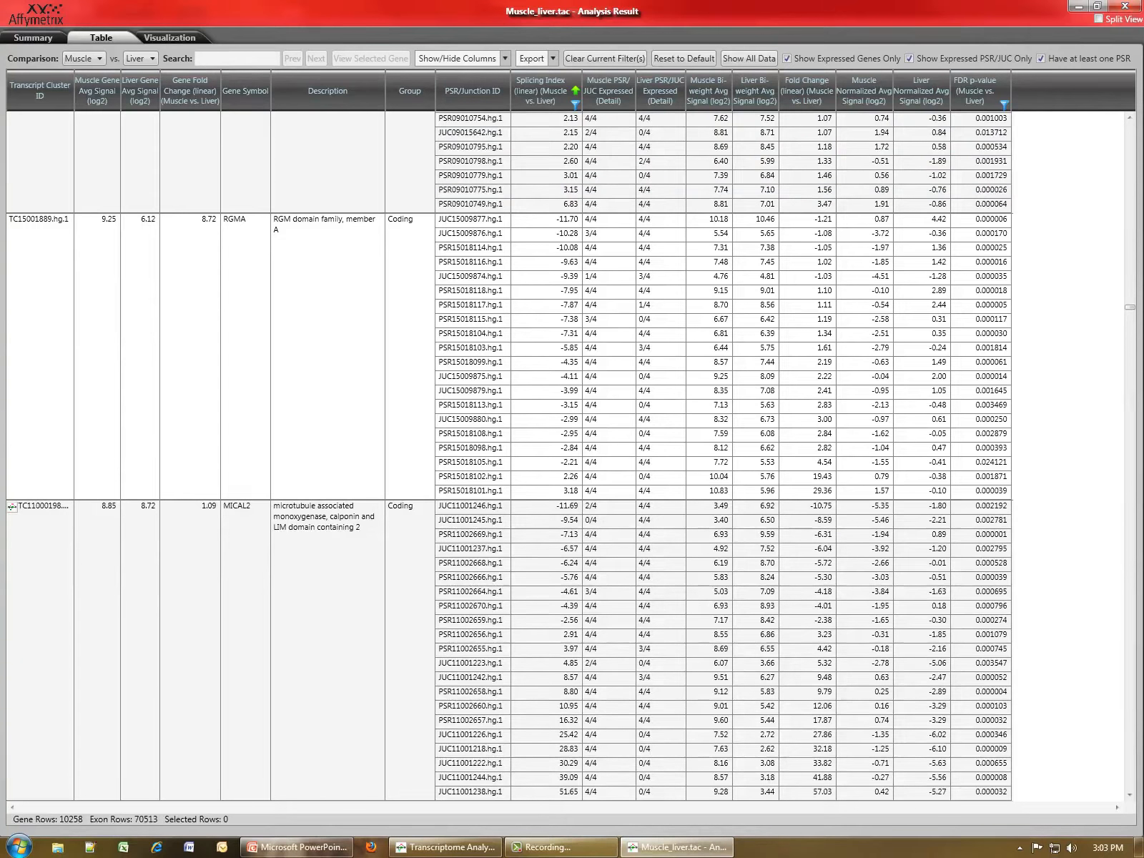
# - Filter the PSR/Junction ID column to entries containing "psr"
pyautogui.rightClick(468, 93)
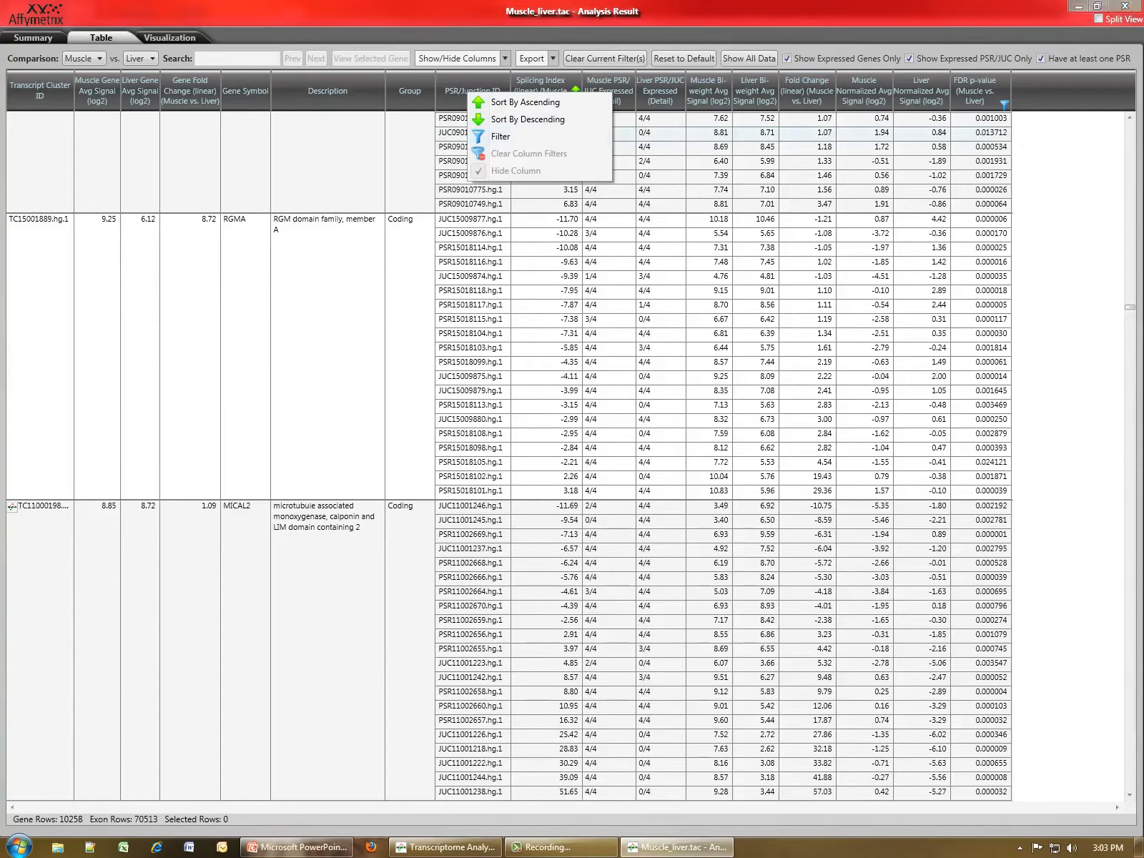
pyautogui.click(501, 136)
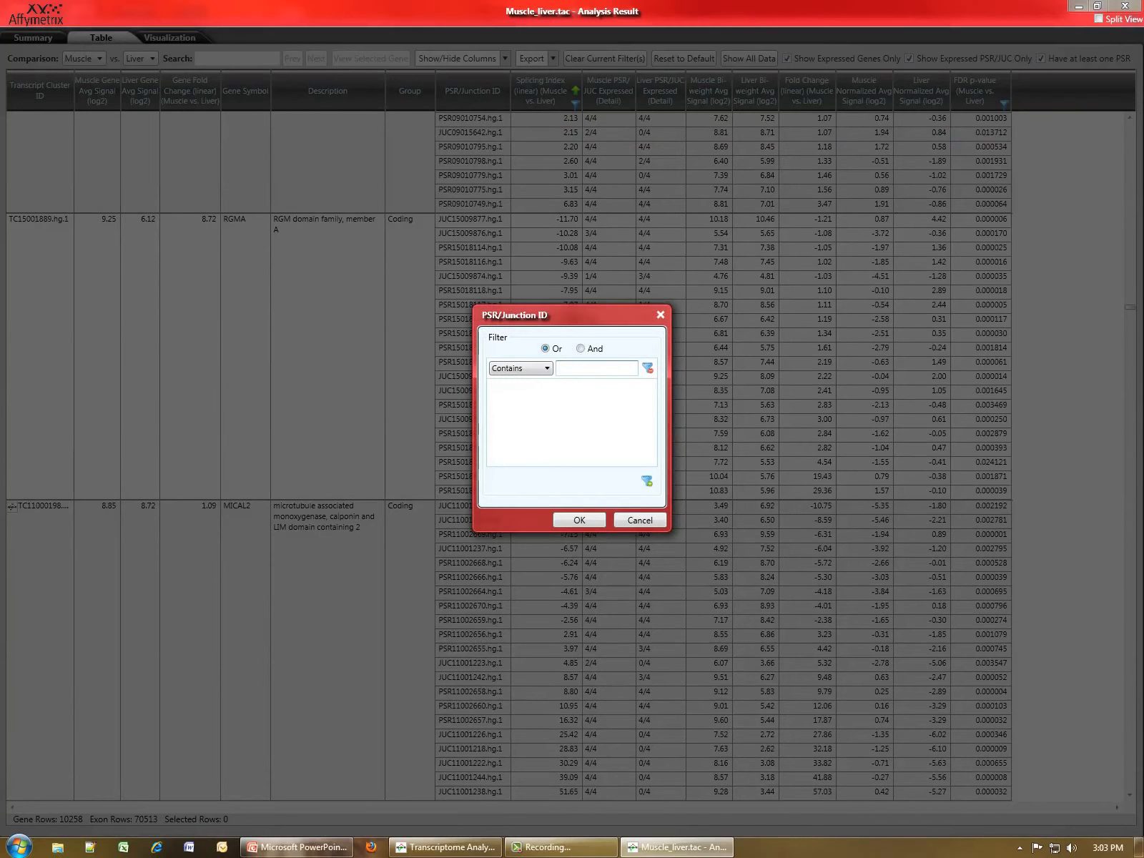
pyautogui.write('psr')
pyautogui.click(579, 520)
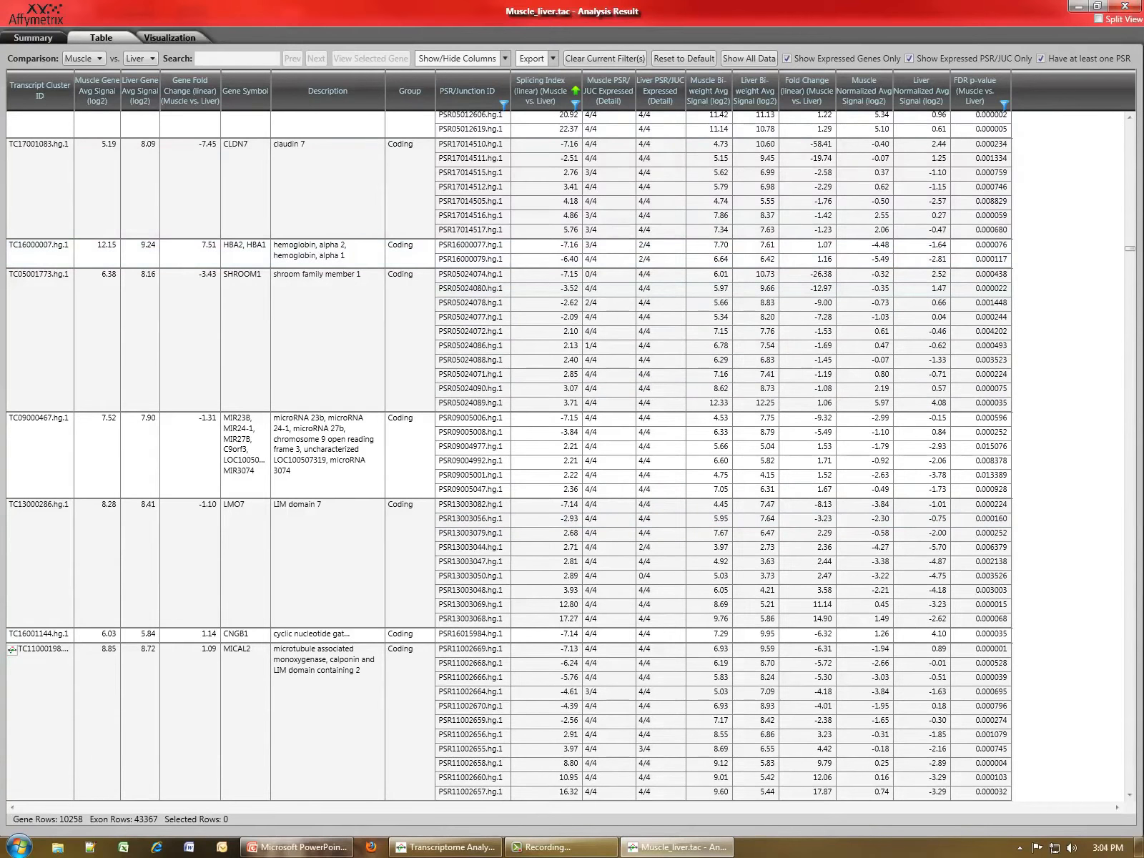
# - Search the results table for the gene "anxa7" and go to its row
pyautogui.click(233, 58)
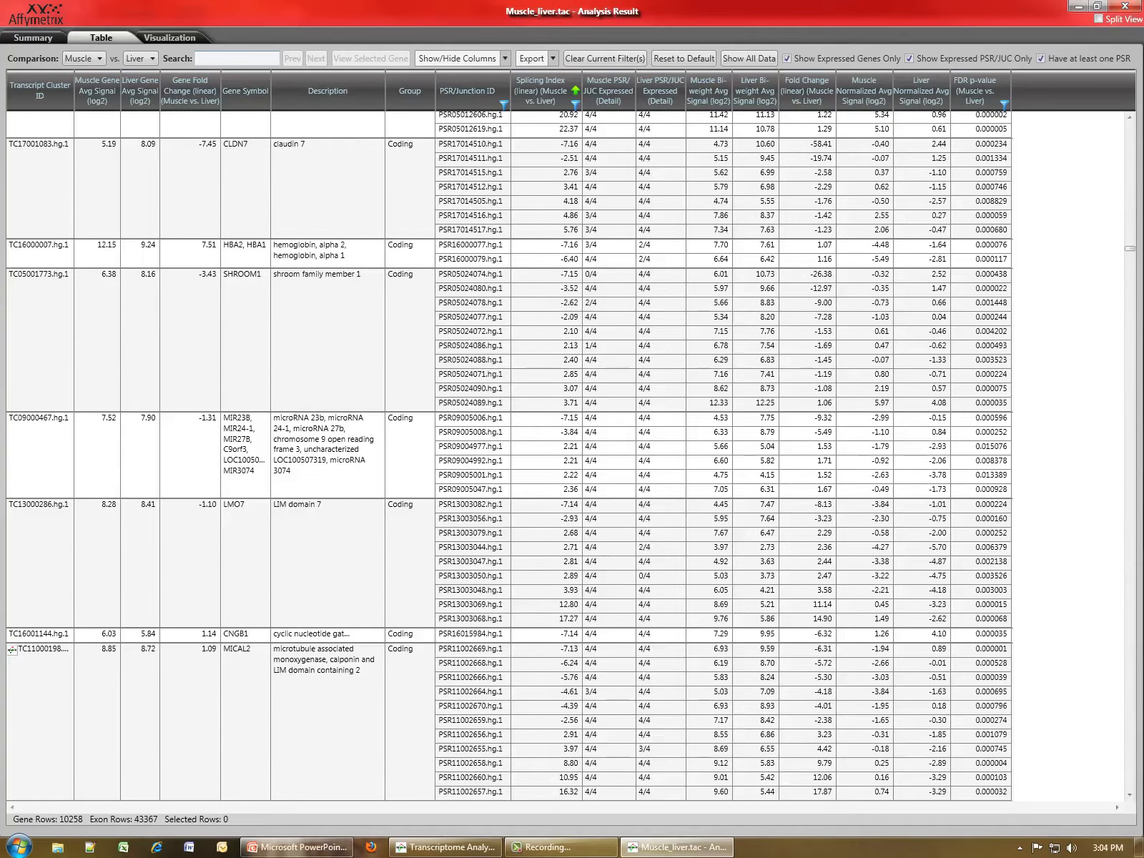
pyautogui.write('anxa7')
pyautogui.click(316, 59)
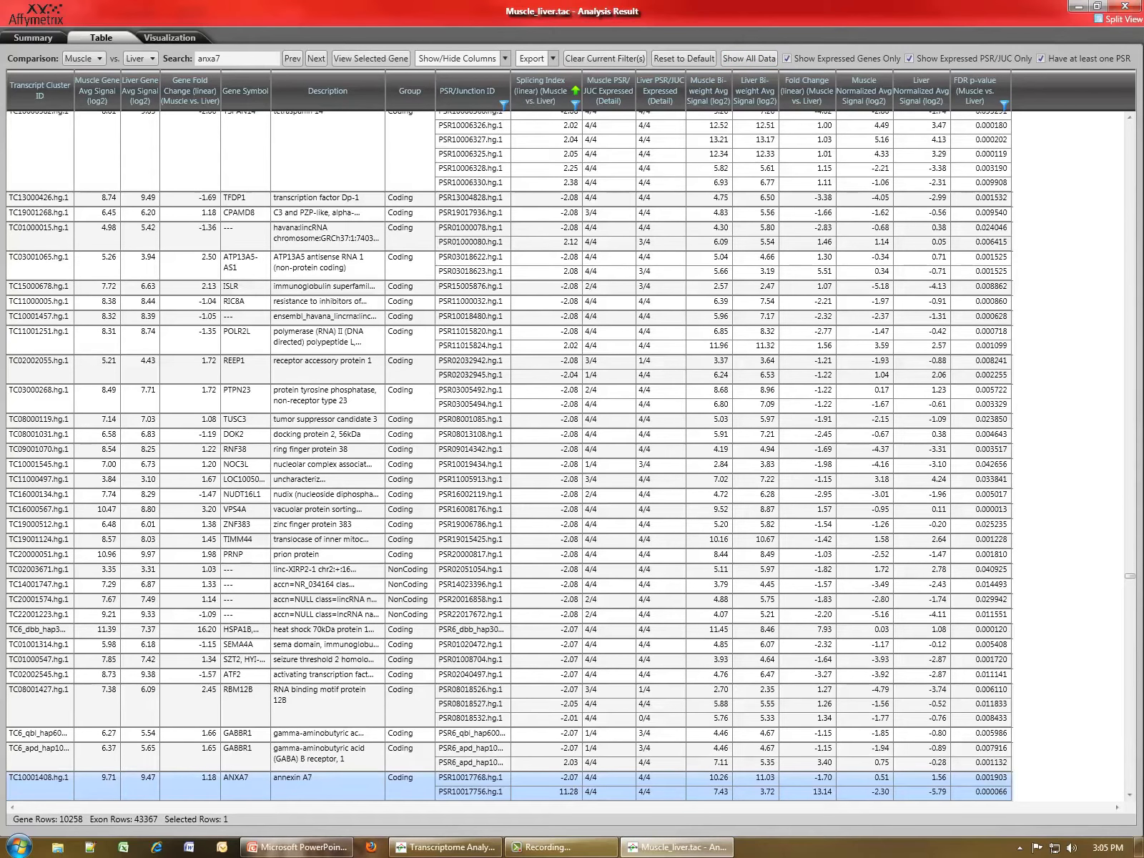
# - Turn on the split view and display the selected ANXA7 gene in the visualization beside the table
pyautogui.click(1099, 20)
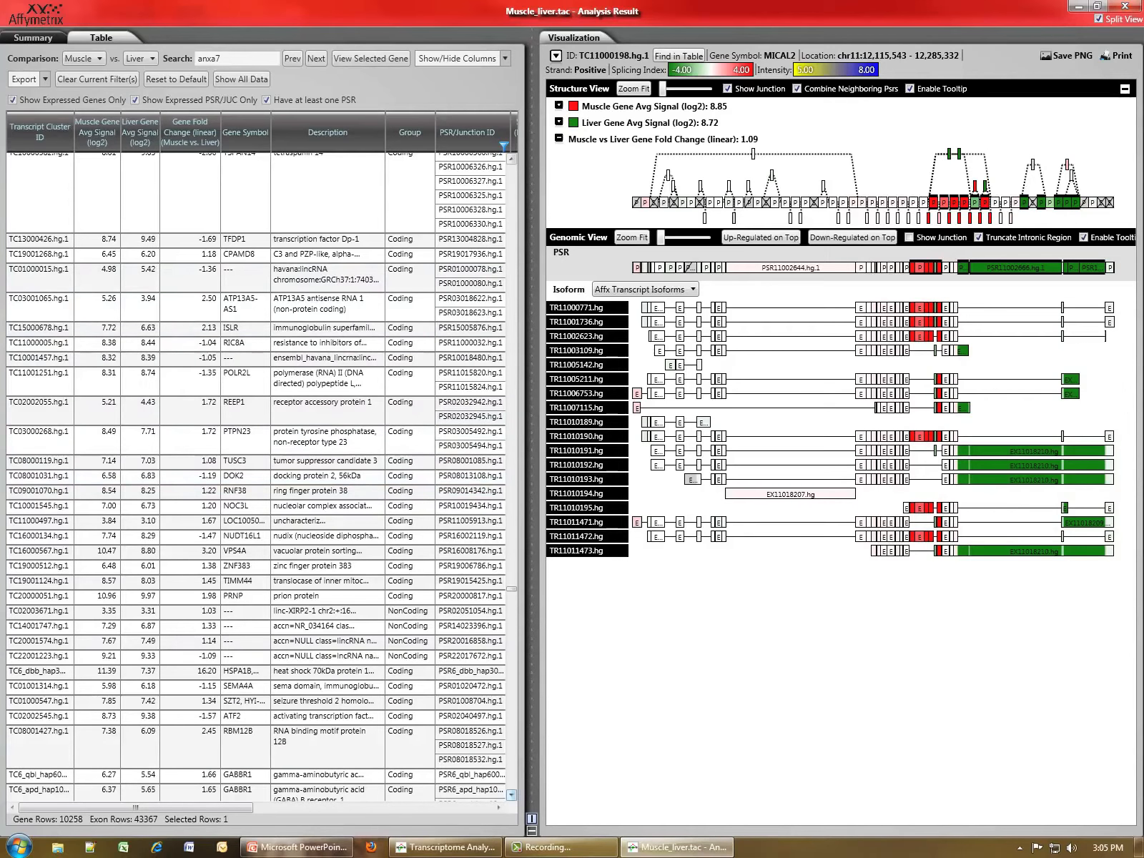
pyautogui.click(511, 795)
pyautogui.click(511, 795)
pyautogui.click(511, 795)
pyautogui.click(511, 795)
pyautogui.click(512, 795)
pyautogui.click(511, 795)
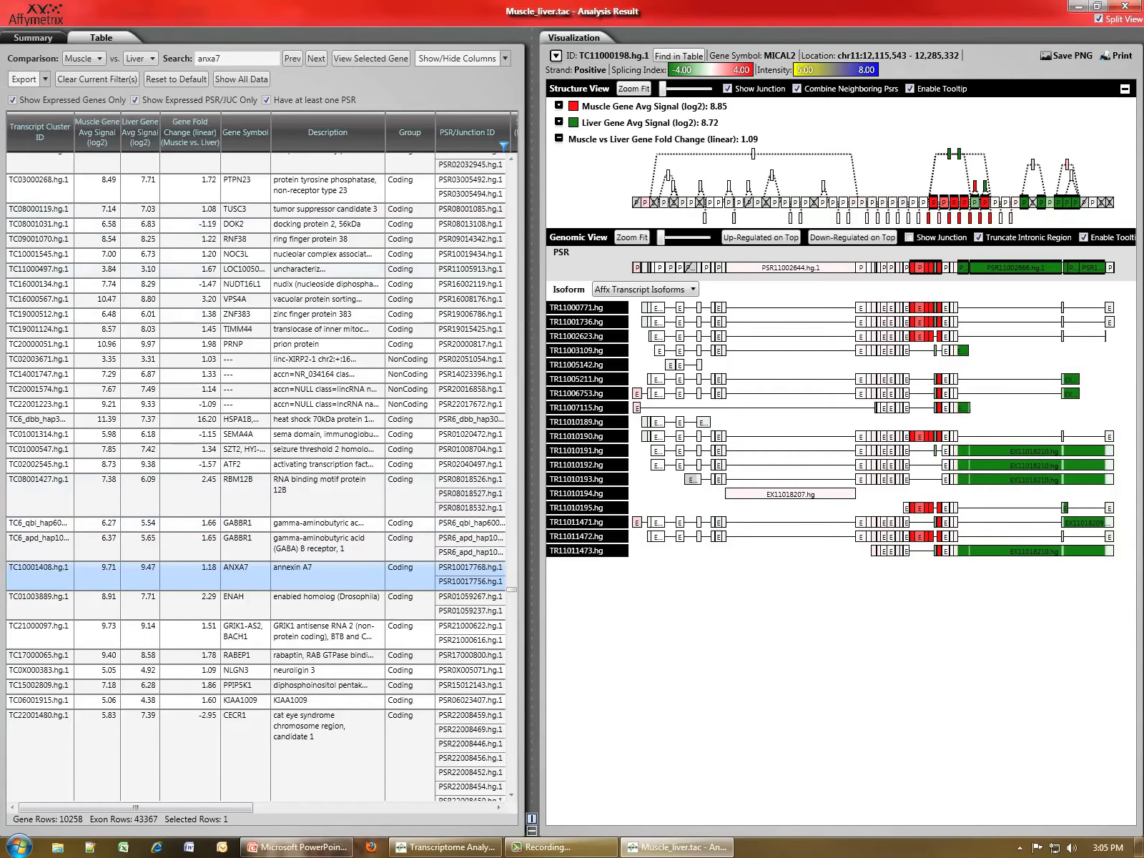
pyautogui.click(370, 57)
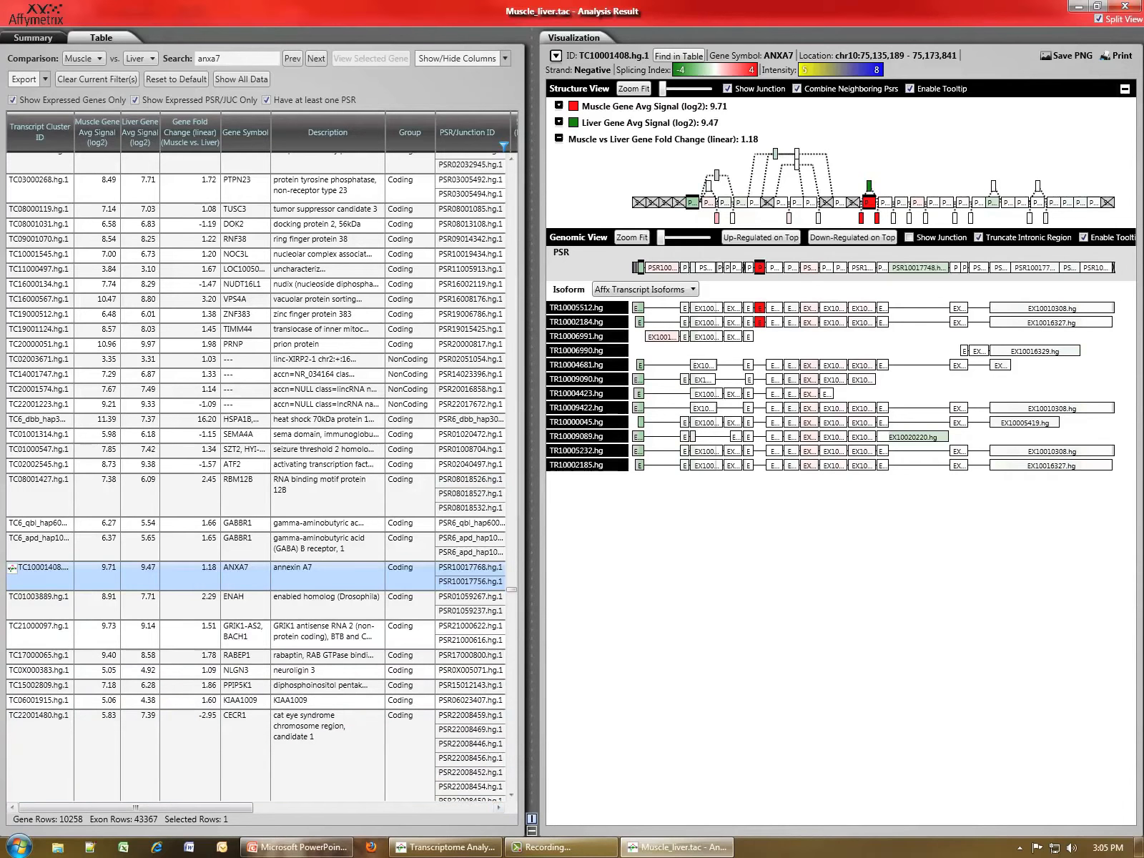
# - Narrow the table pane to enlarge the visualization and move the Gene Symbol column between Group and PSR/Junction ID
pyautogui.click(499, 808)
pyautogui.click(499, 807)
pyautogui.click(499, 807)
pyautogui.click(499, 807)
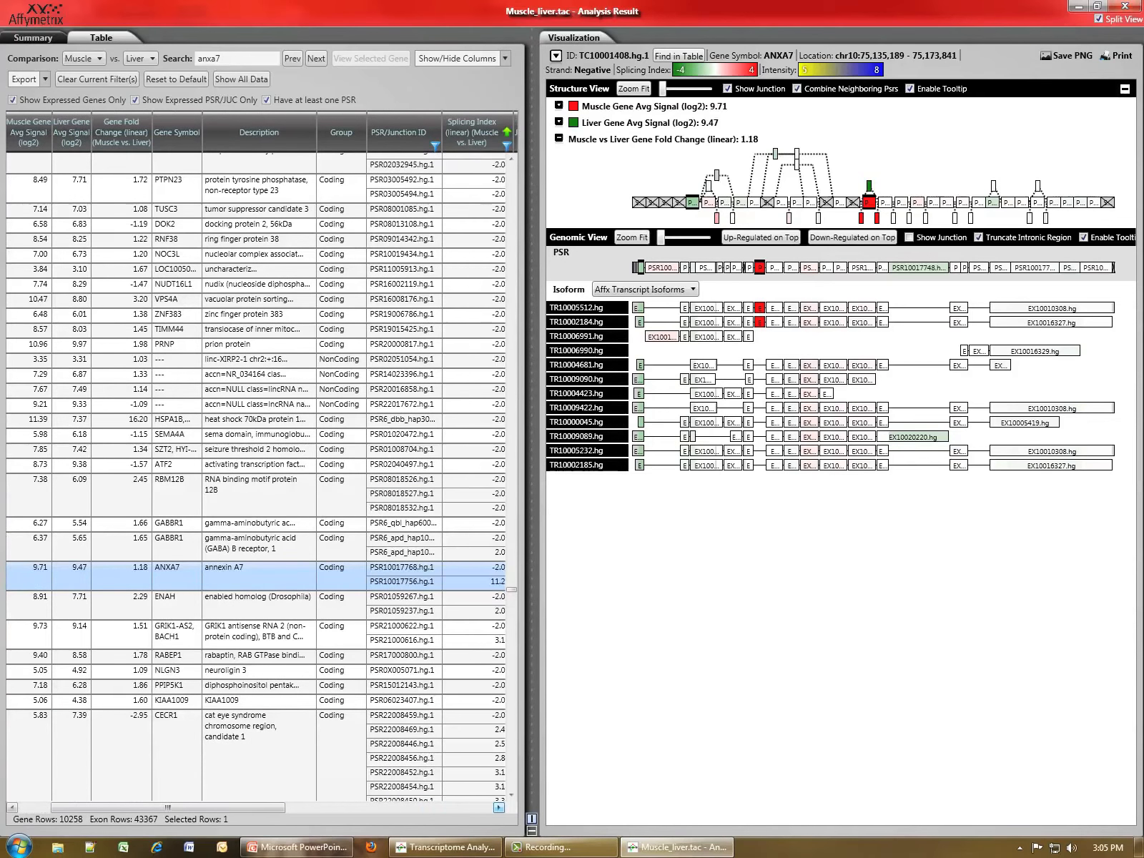
pyautogui.click(499, 807)
pyautogui.click(499, 807)
pyautogui.click(499, 807)
pyautogui.click(499, 807)
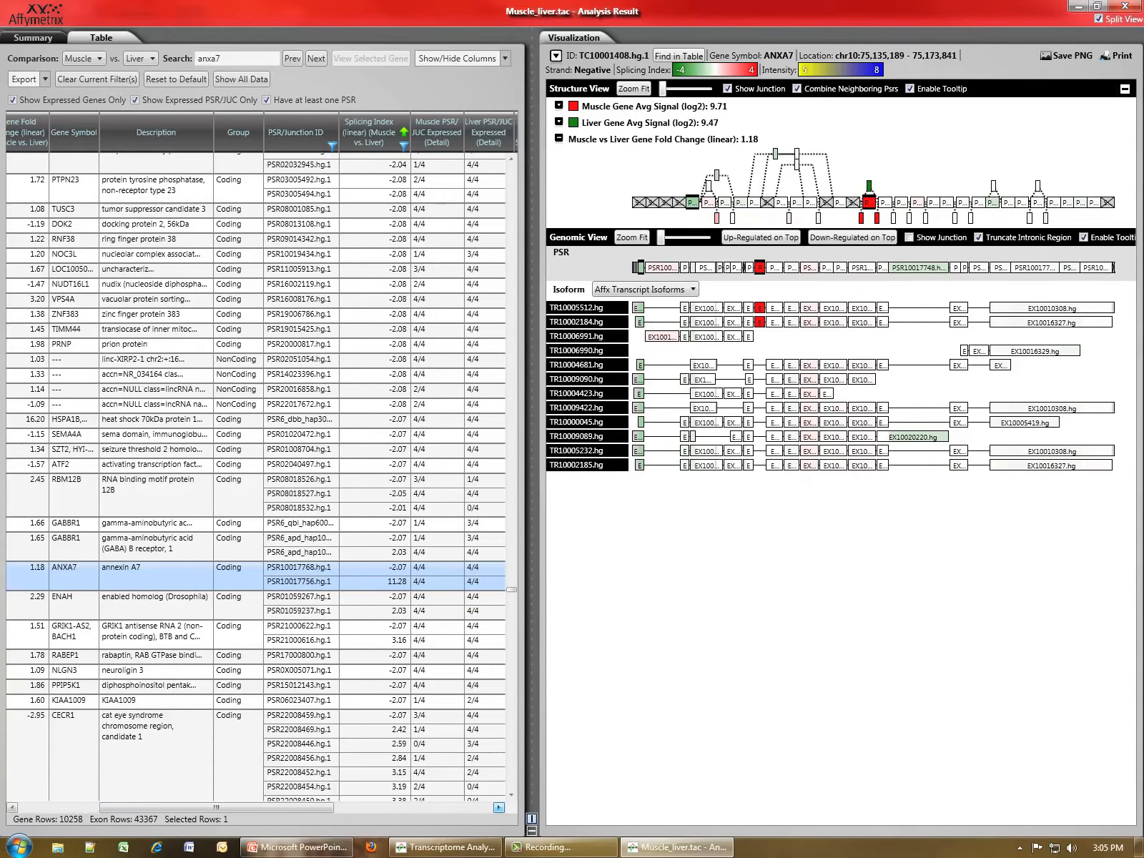
pyautogui.click(499, 808)
pyautogui.click(499, 807)
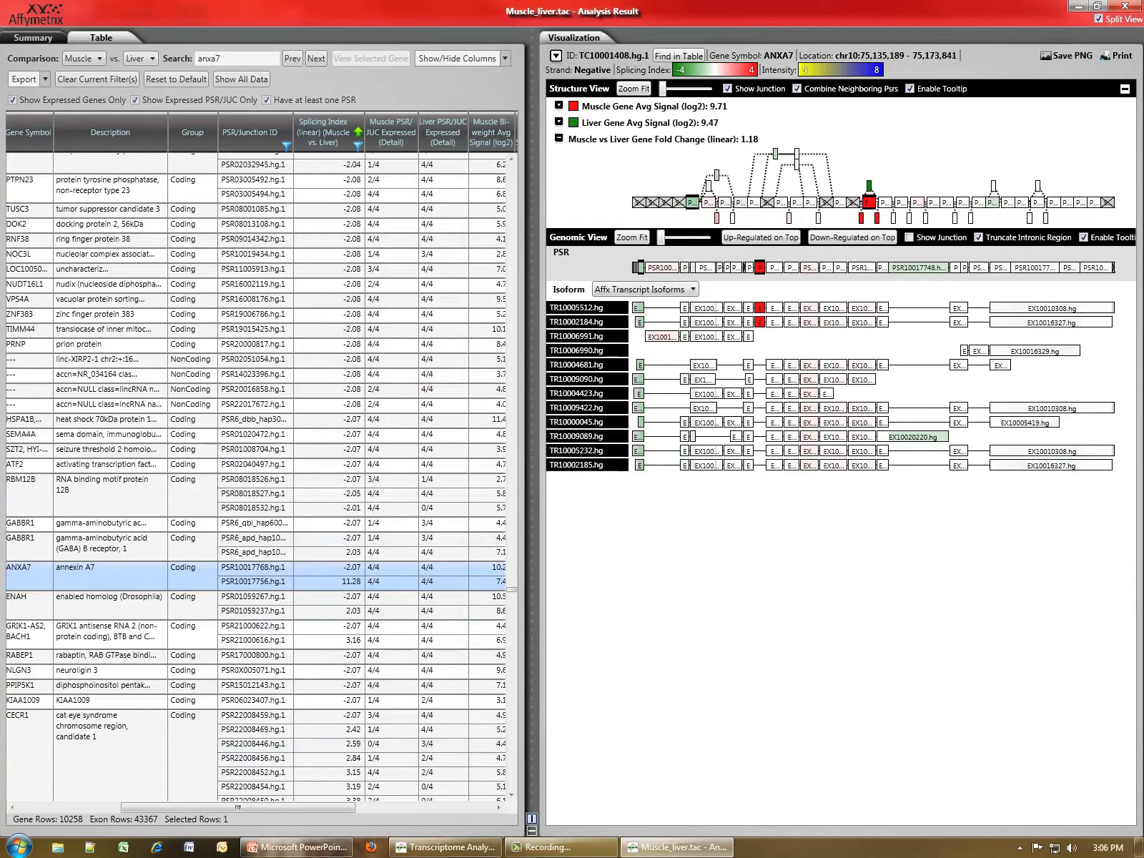
pyautogui.moveTo(531, 457); pyautogui.dragTo(413, 458)
pyautogui.moveTo(46, 153); pyautogui.dragTo(193, 153)
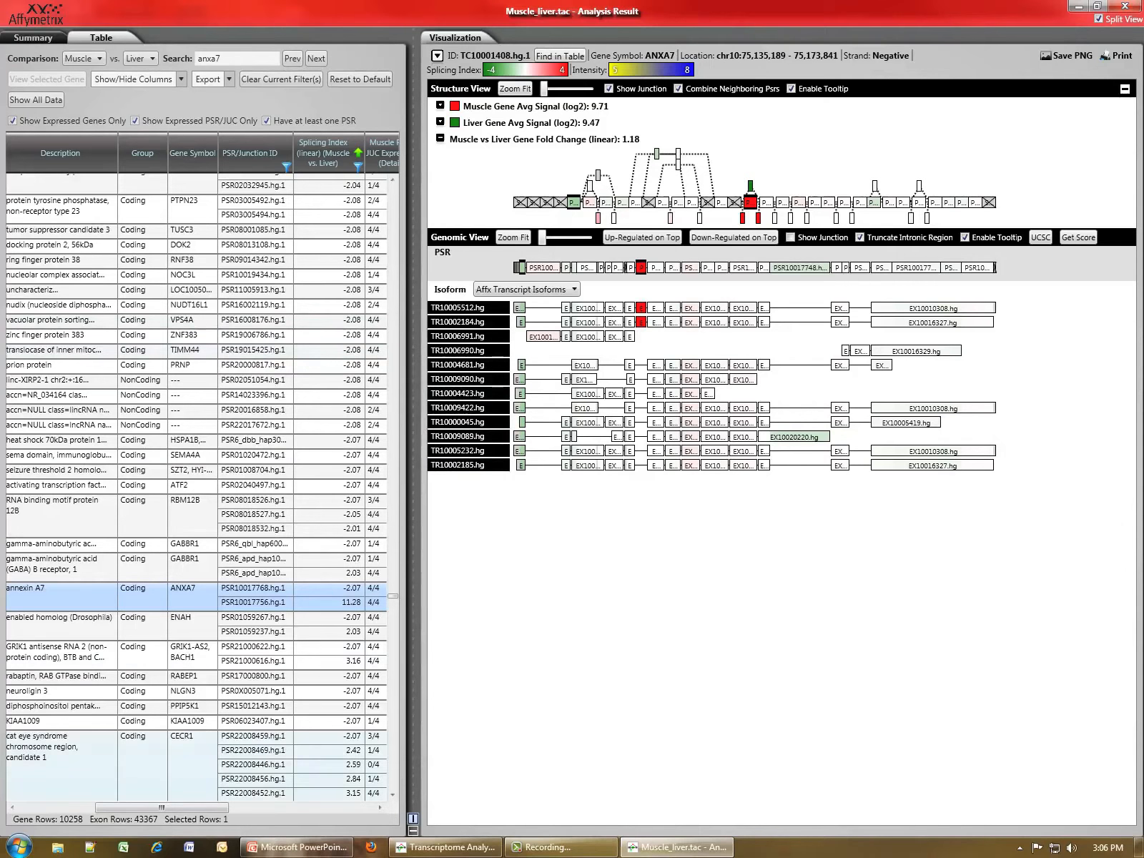
# - Move the Gene Fold Change column between Gene Symbol and PSR/Junction ID
pyautogui.click(13, 807)
pyautogui.click(12, 807)
pyautogui.click(12, 807)
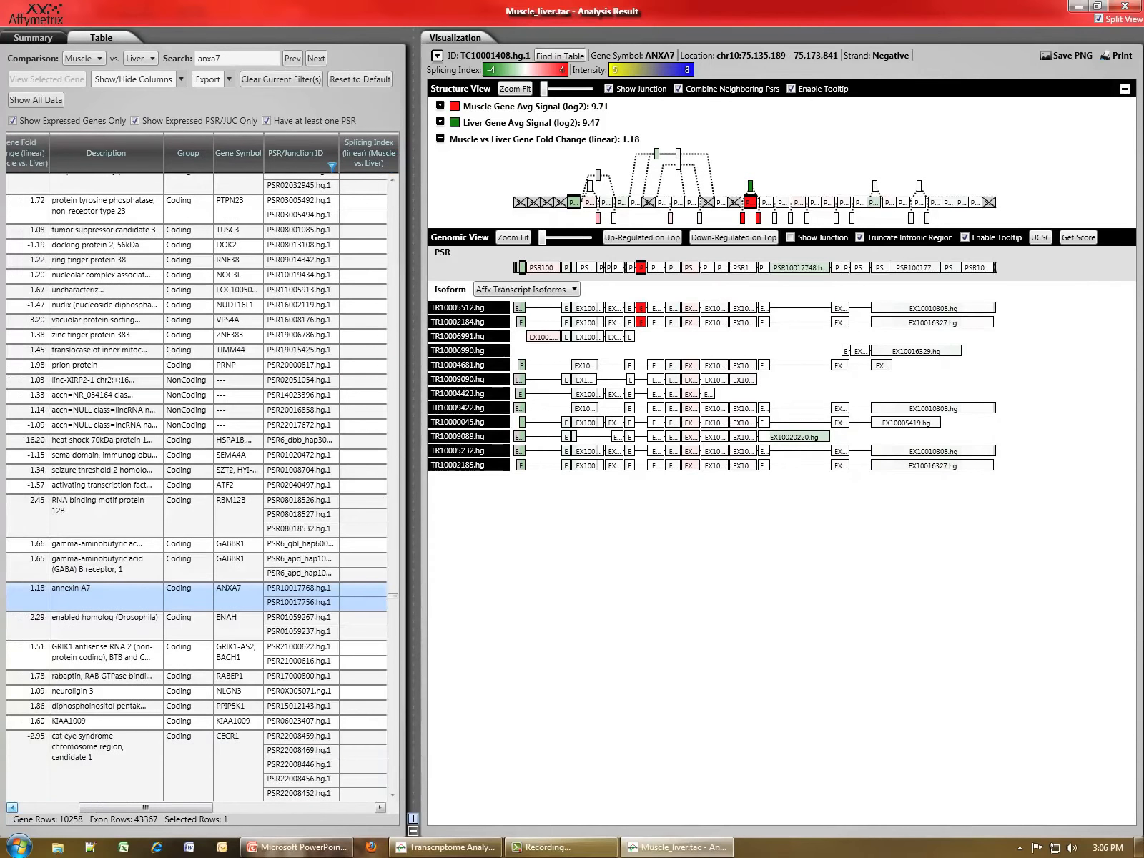
pyautogui.moveTo(102, 153); pyautogui.dragTo(272, 153)
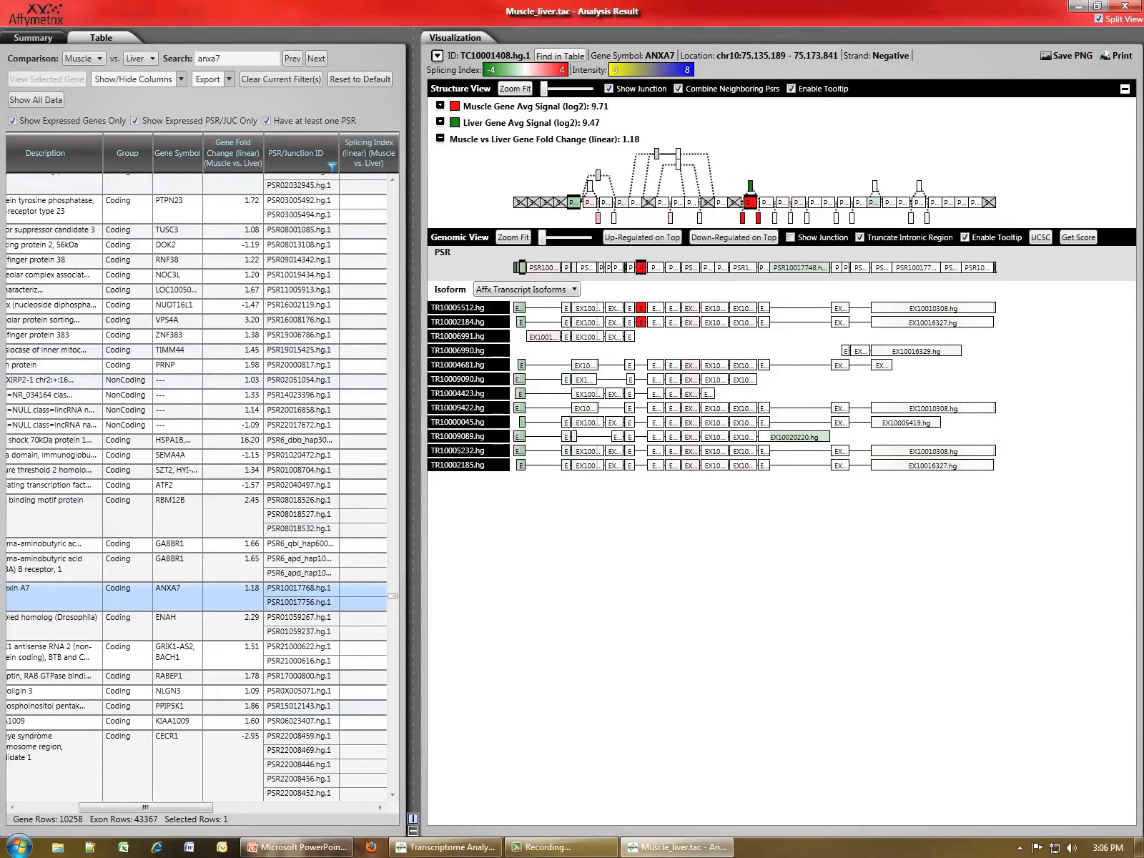
# - Narrow the Splicing Index column and the Muscle and Liver PSR/JUC Expressed (Detail) columns
pyautogui.click(379, 807)
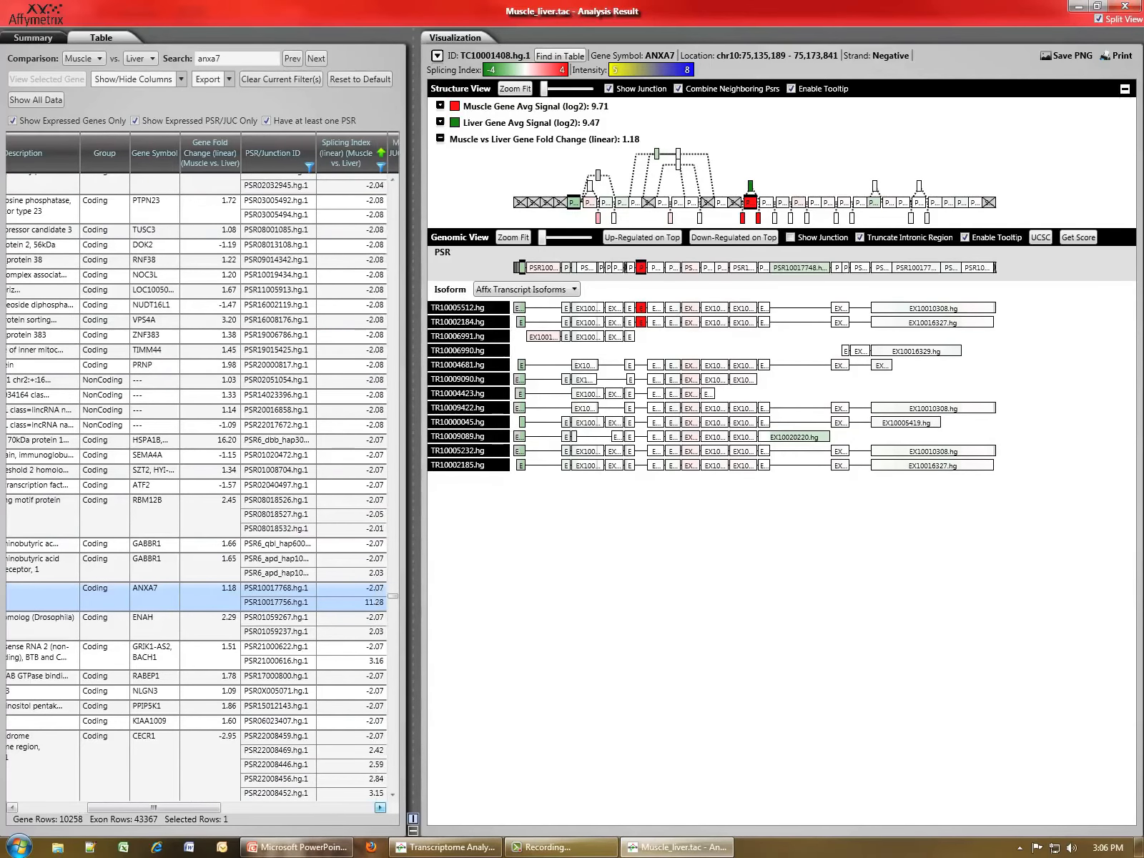
pyautogui.click(380, 807)
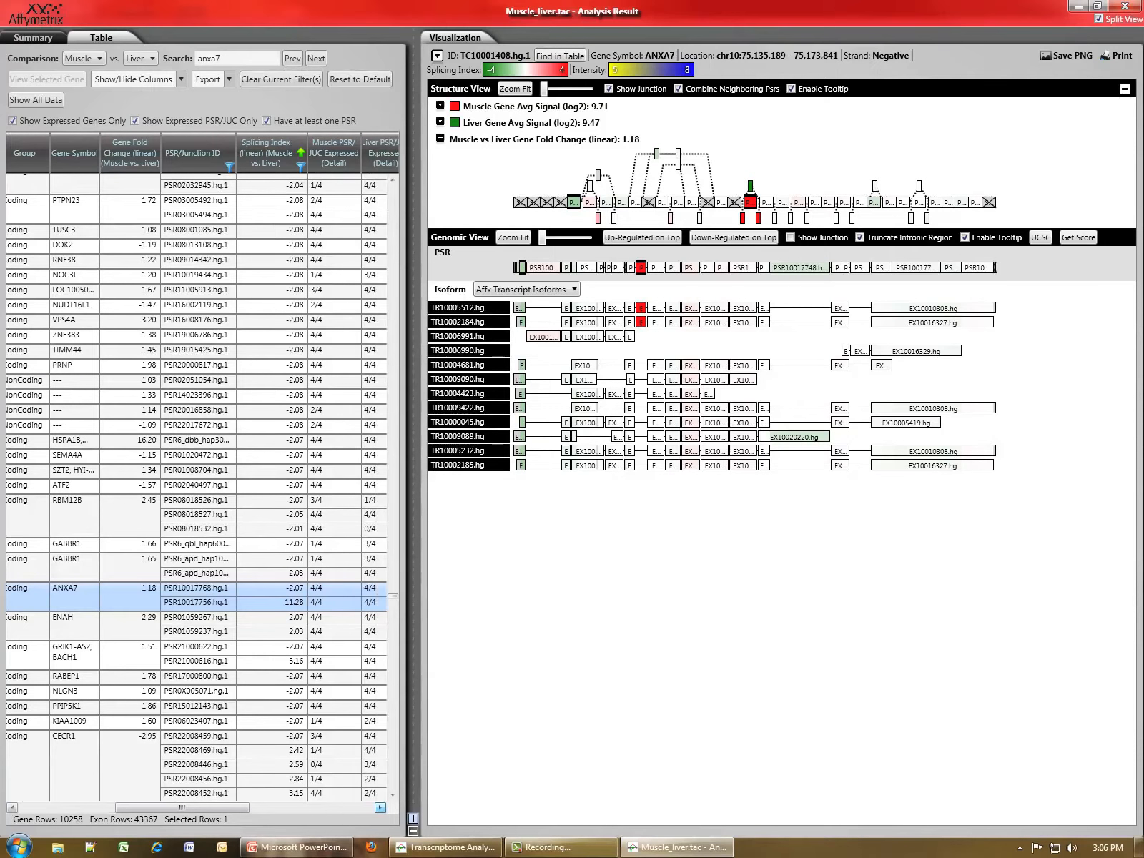
pyautogui.click(380, 807)
pyautogui.click(380, 807)
pyautogui.click(379, 807)
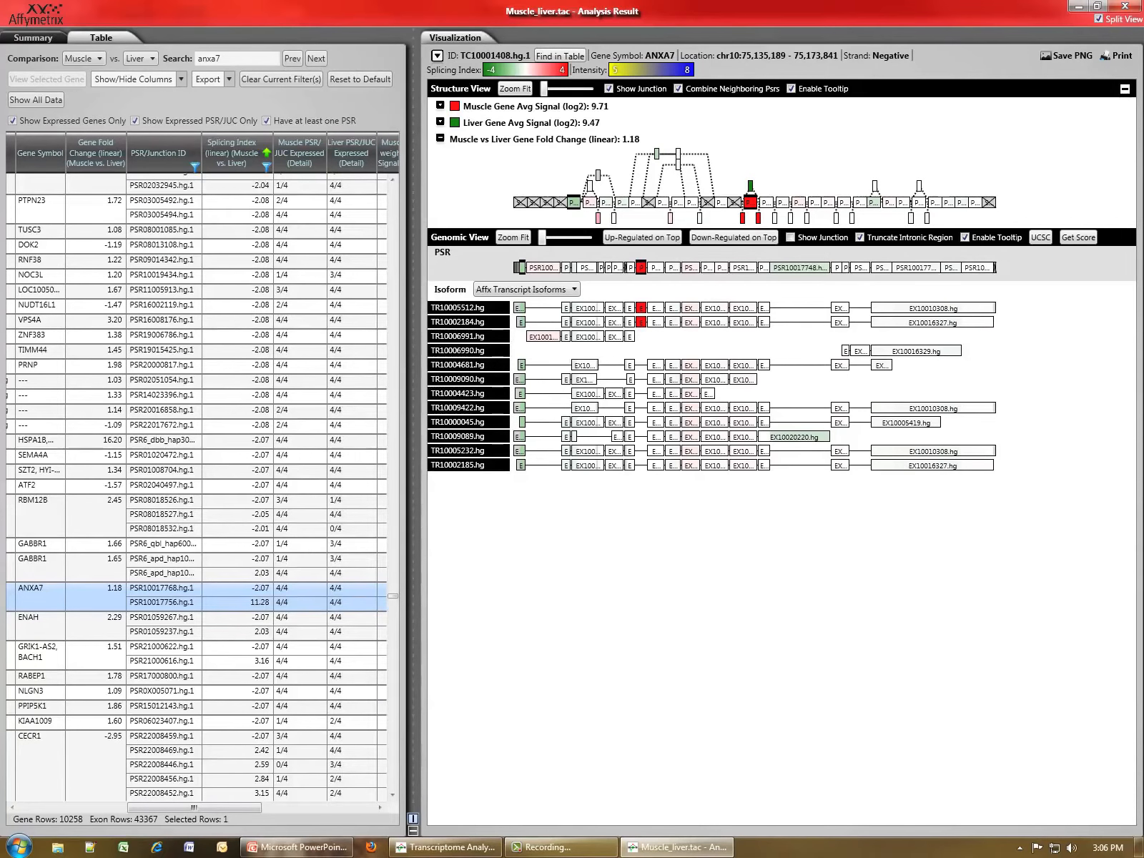
pyautogui.moveTo(273, 152); pyautogui.dragTo(249, 152)
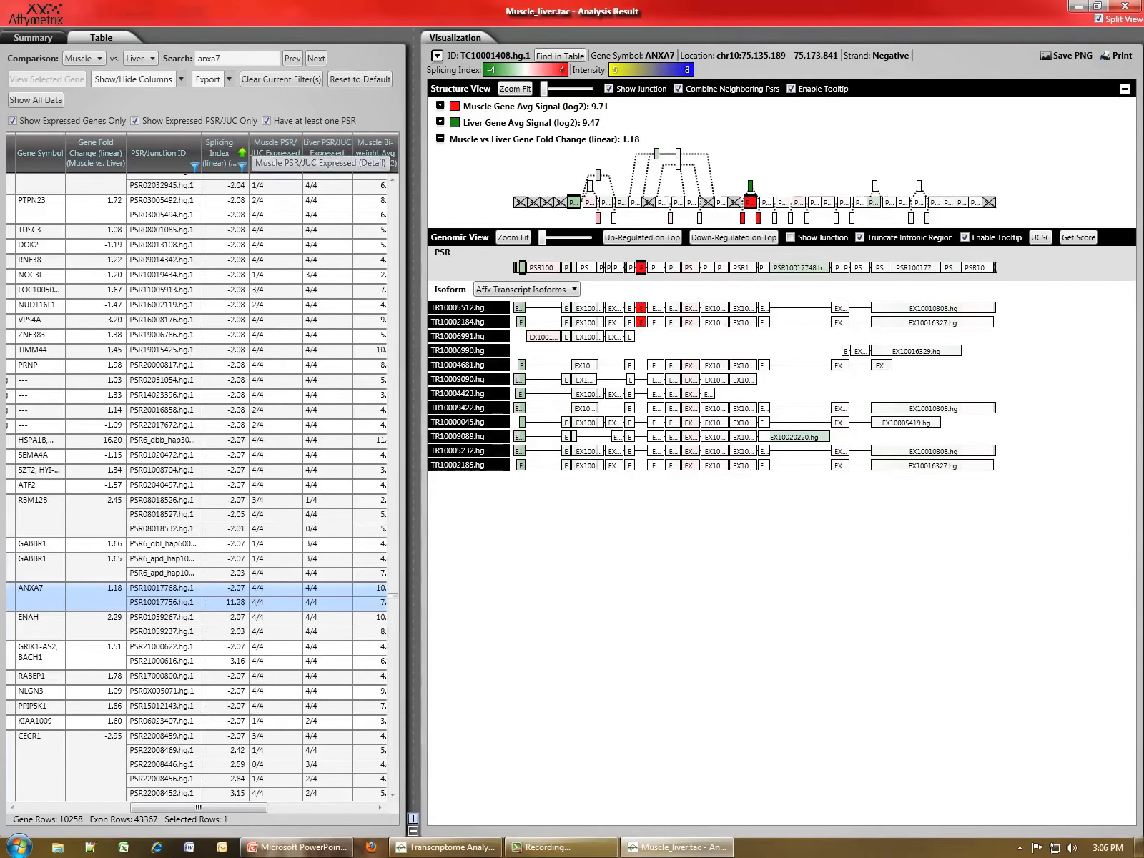
pyautogui.moveTo(301, 152)
pyautogui.mouseDown()
pyautogui.moveTo(280, 153)
pyautogui.moveTo(313, 152)
pyautogui.mouseUp()
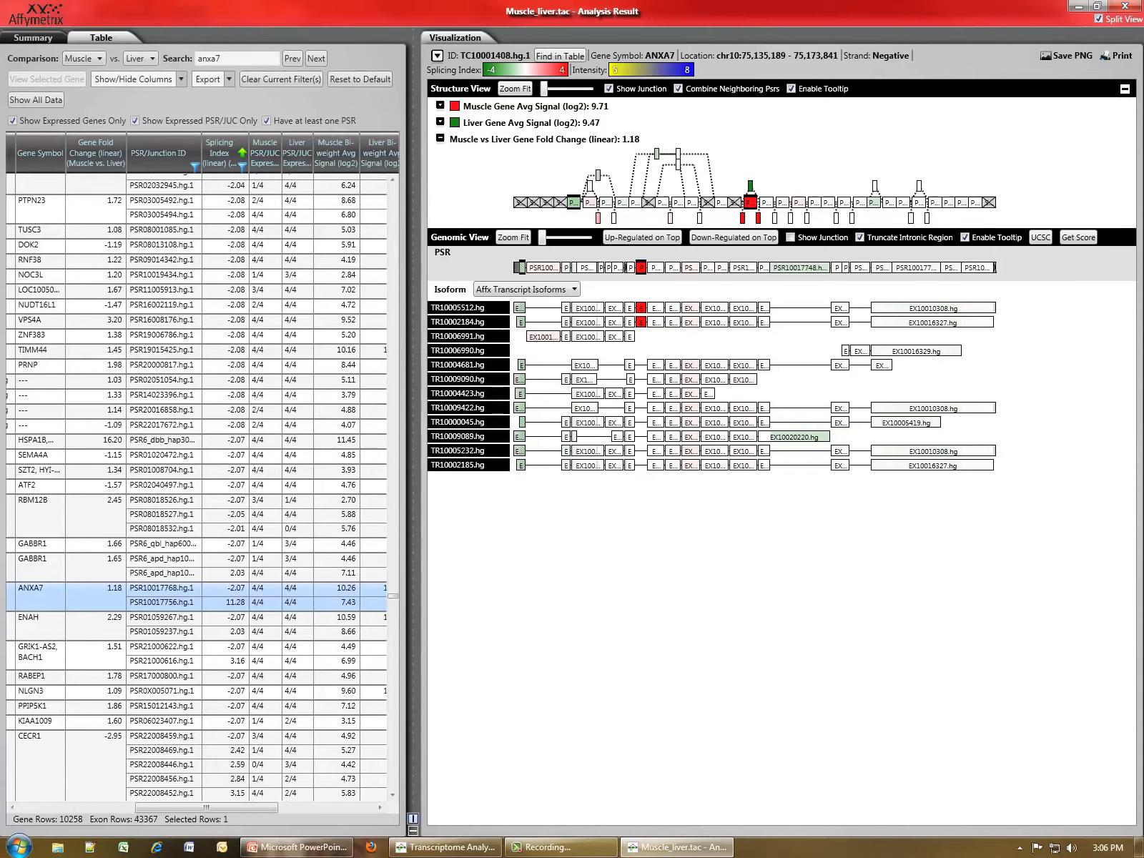
# - Shrink the table pane further and expand the Splicing Index and Intensity color scale settings in the visualization
pyautogui.moveTo(413, 429); pyautogui.dragTo(332, 429)
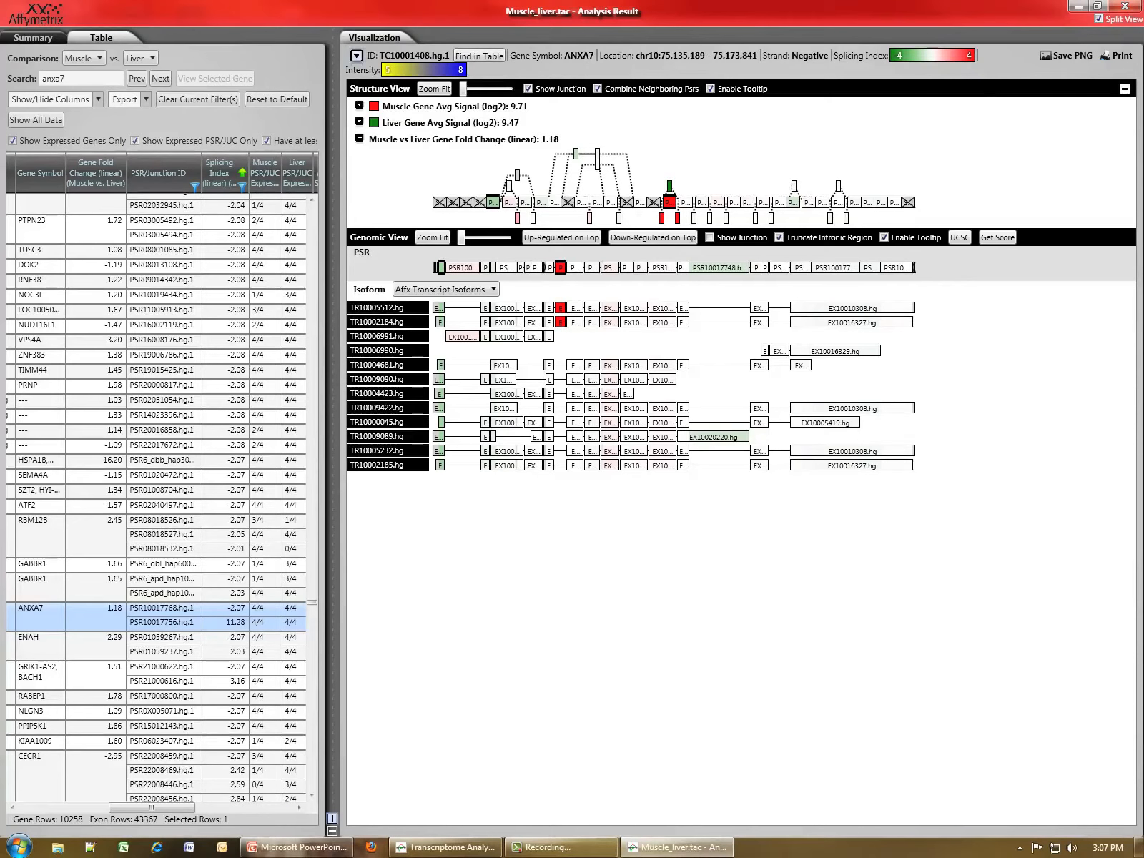
pyautogui.click(356, 55)
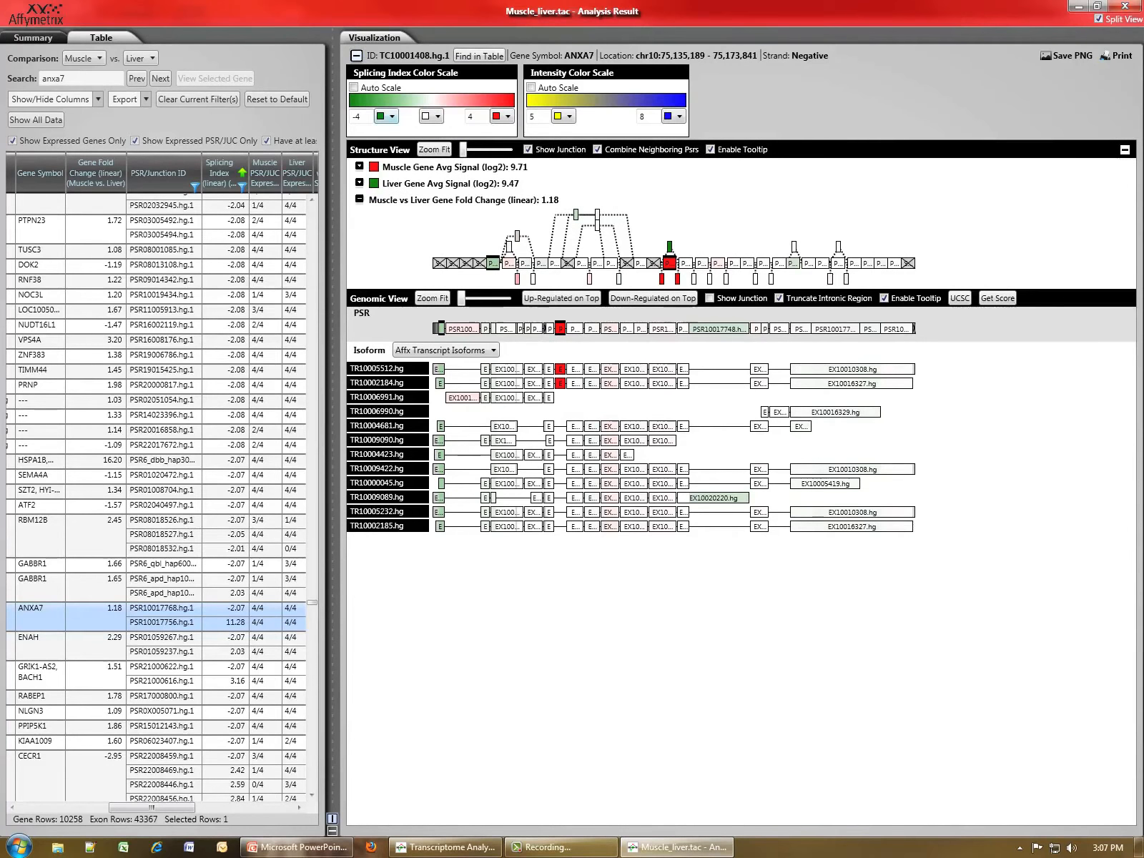
# - Set the low-end (-4) color of the Splicing Index scale to light blue and collapse the color scale settings
pyautogui.click(387, 116)
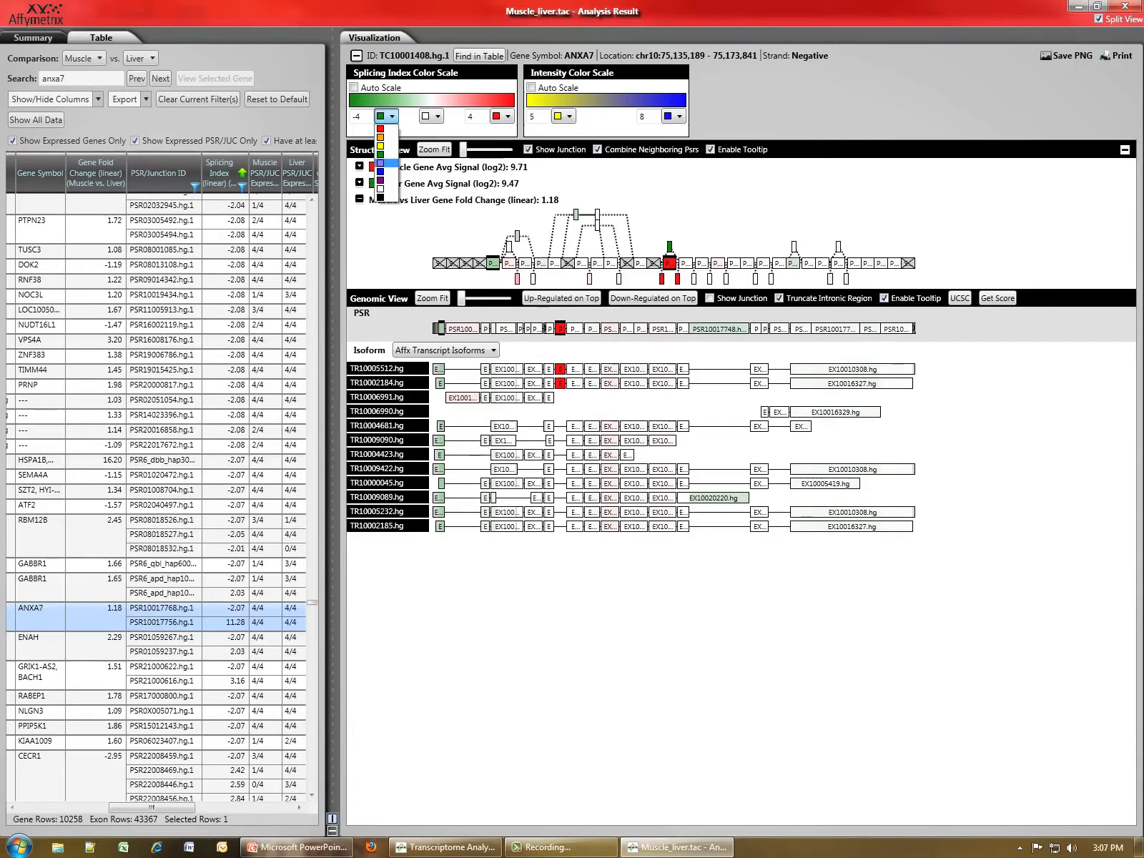
pyautogui.click(381, 163)
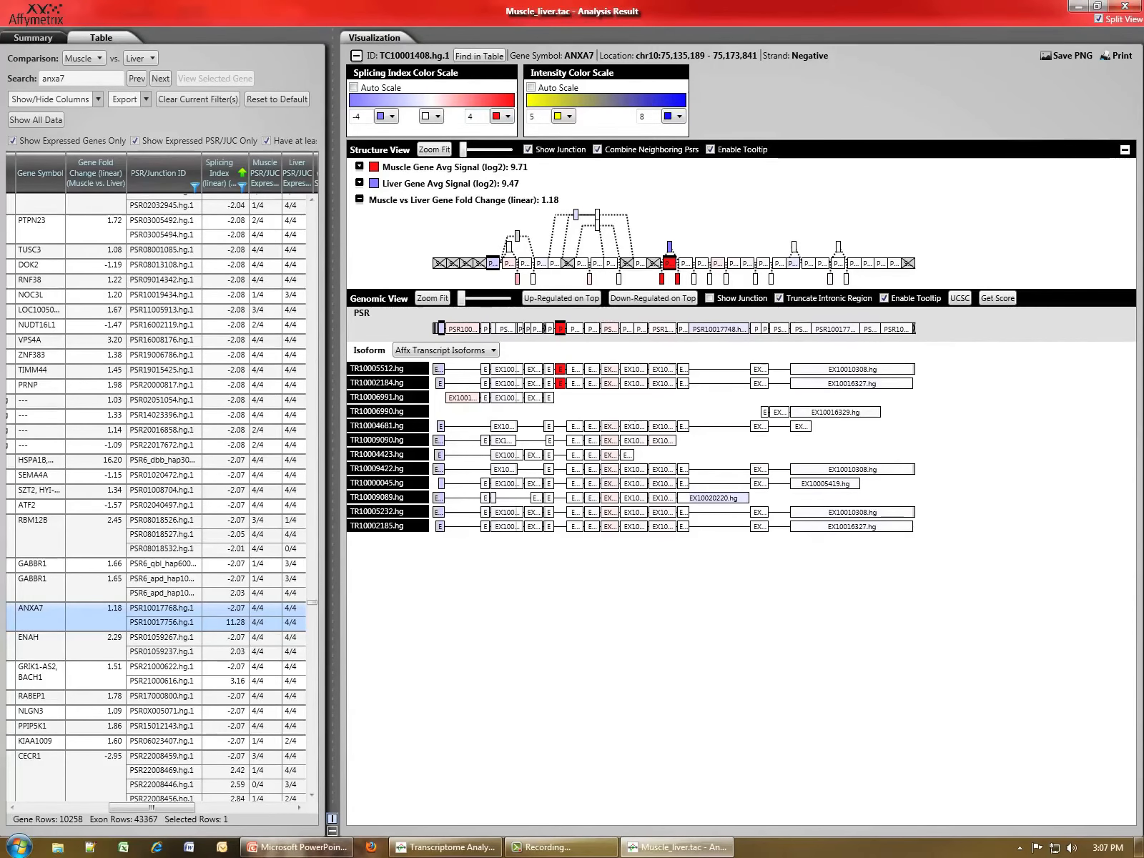
pyautogui.click(356, 55)
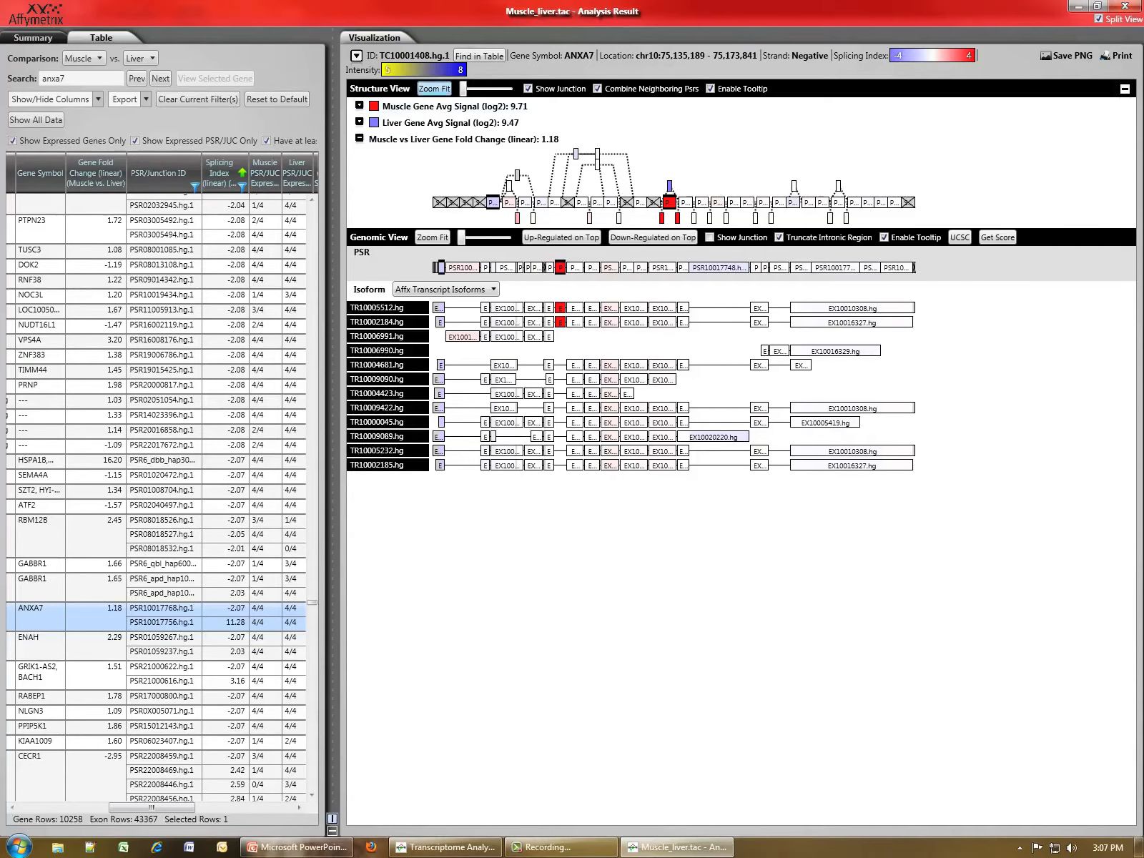
# - Fit the whole ANXA7 gene in the Structure View and view the details of PSR10017768.hg.1
pyautogui.click(434, 89)
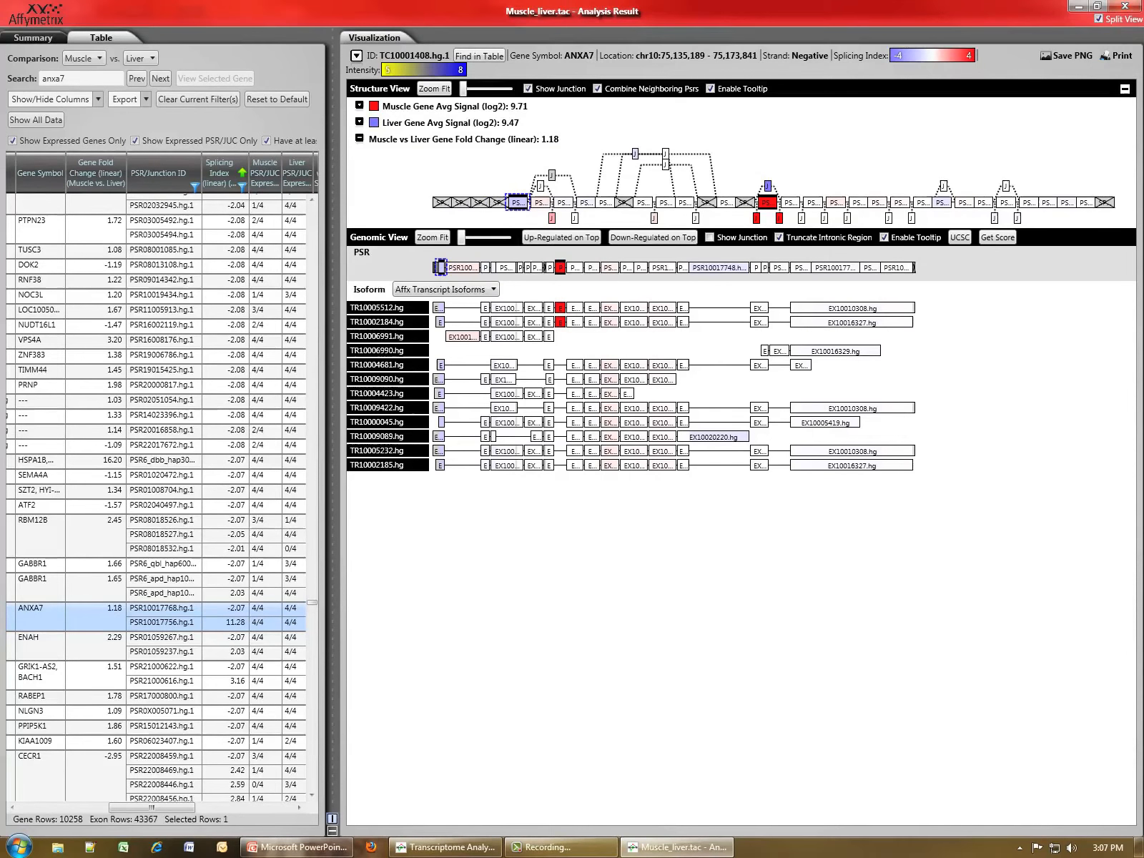
pyautogui.moveTo(519, 204)
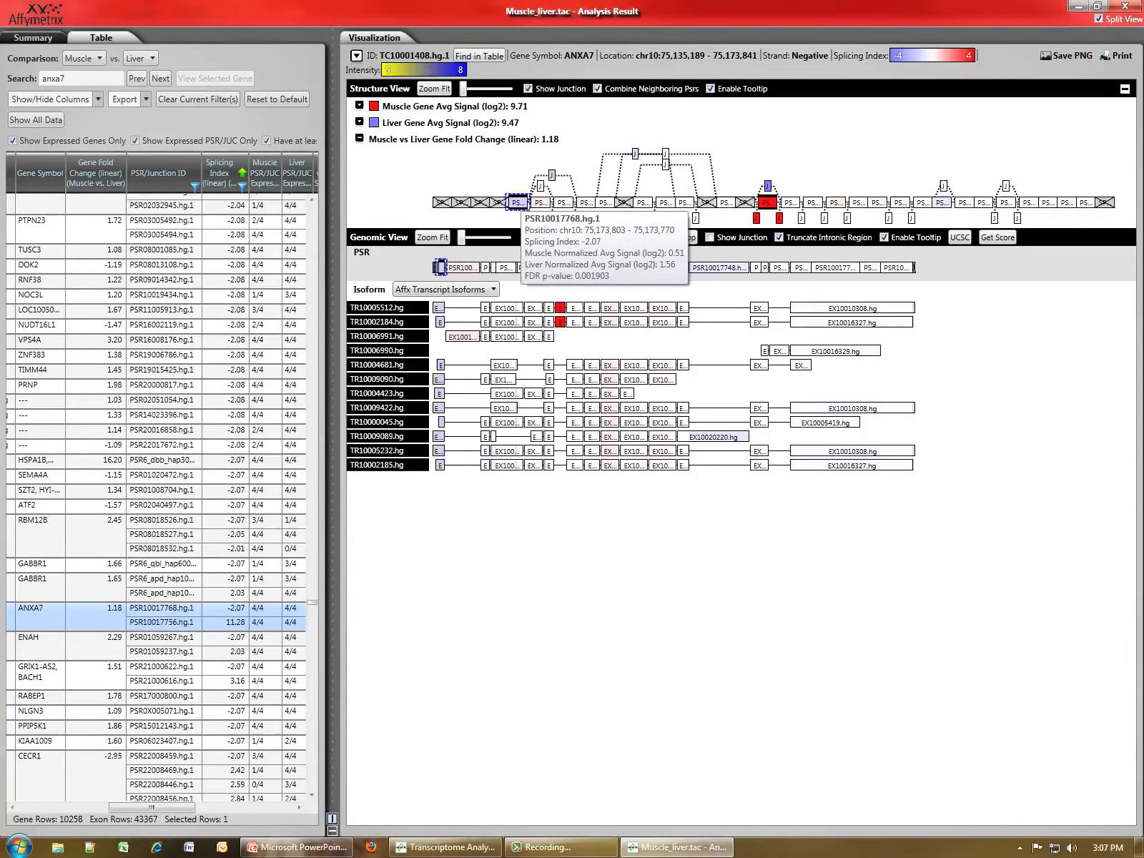
pyautogui.click(518, 204)
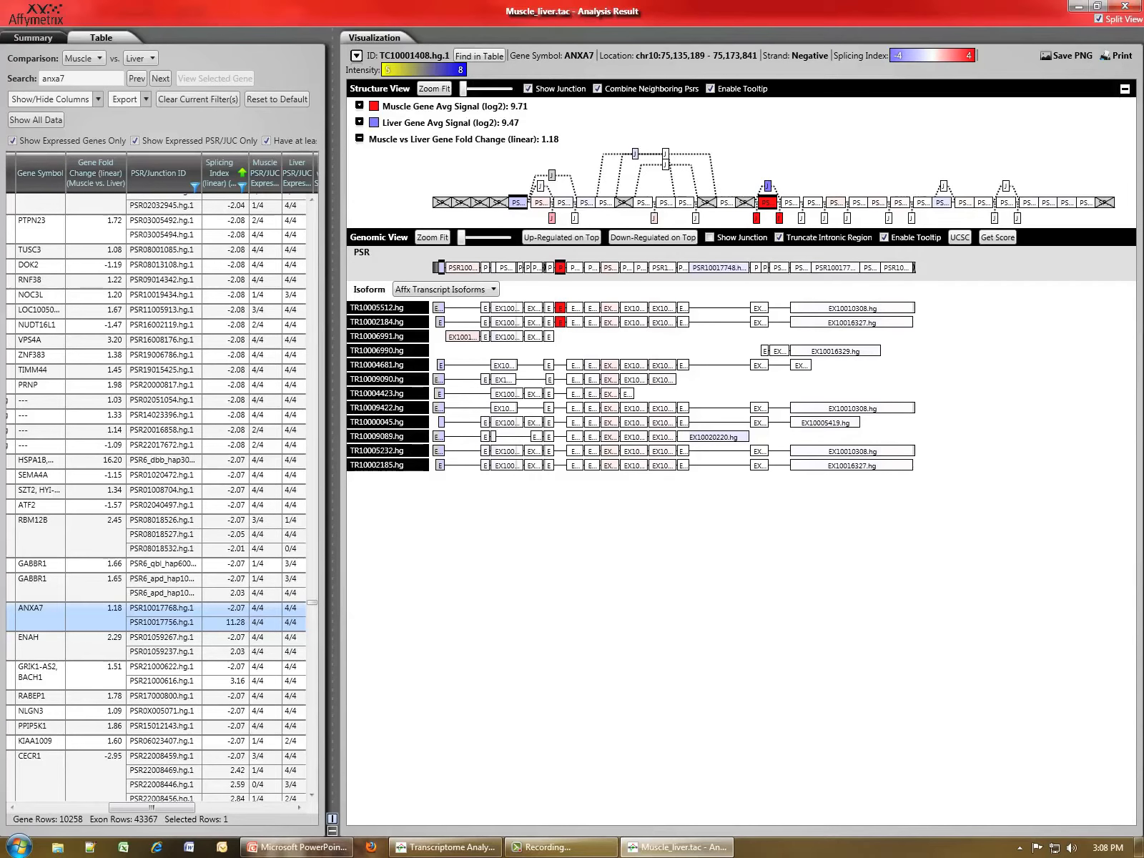
# - Zoom the Structure View in on PSR10017756.hg.1 and examine its flanking junctions and the junction that skips it
pyautogui.moveTo(723, 156); pyautogui.dragTo(897, 228)
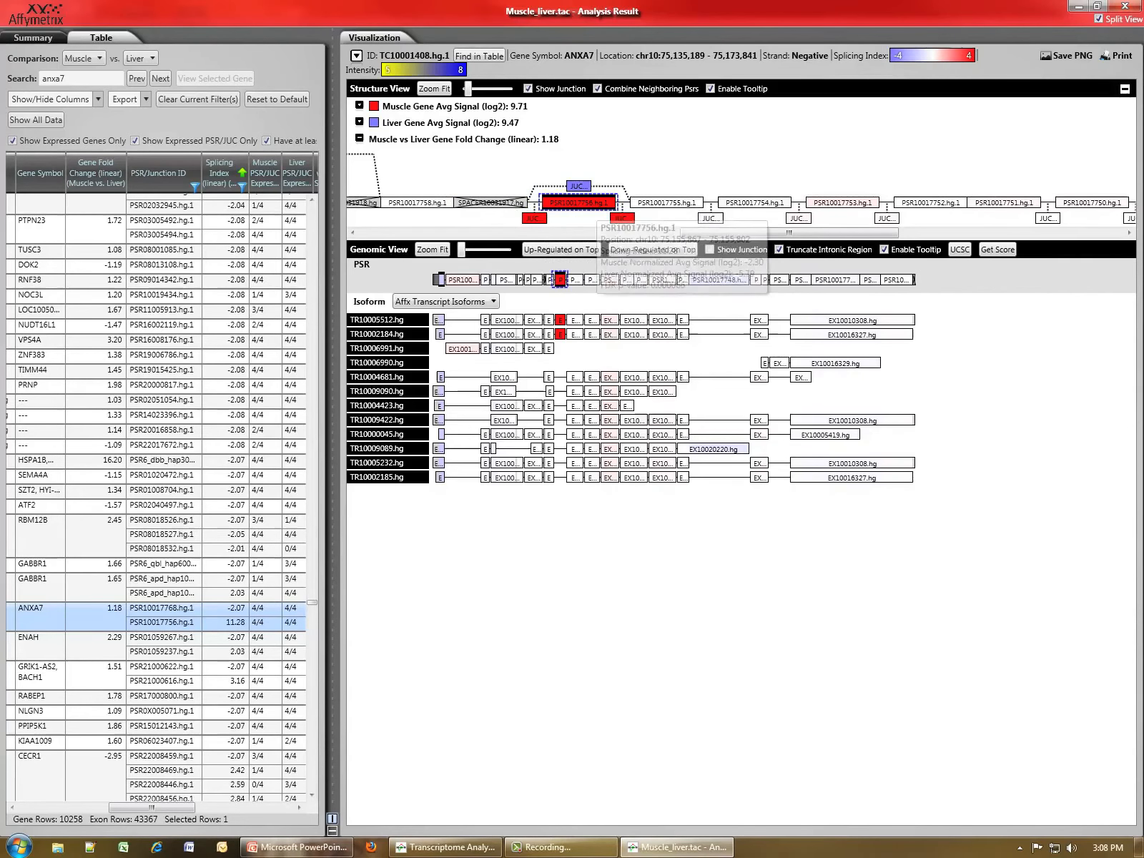
pyautogui.moveTo(621, 218)
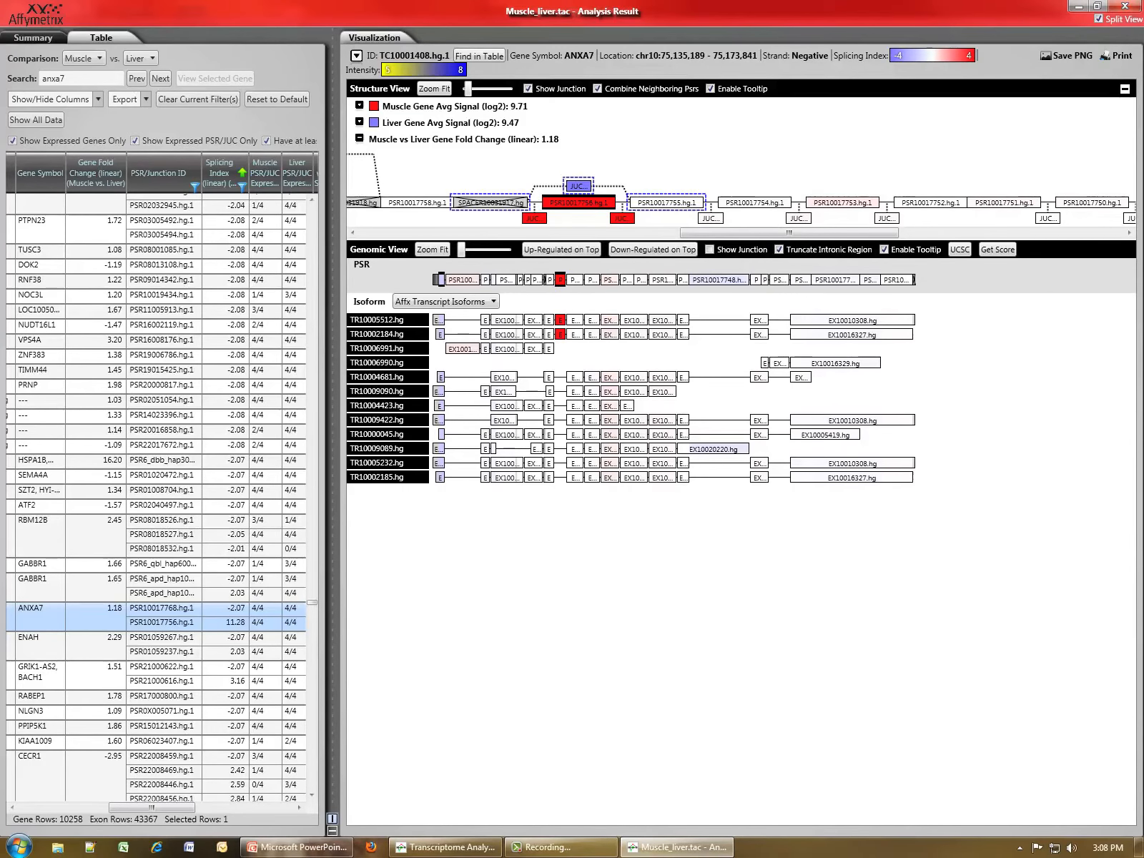
pyautogui.moveTo(578, 188)
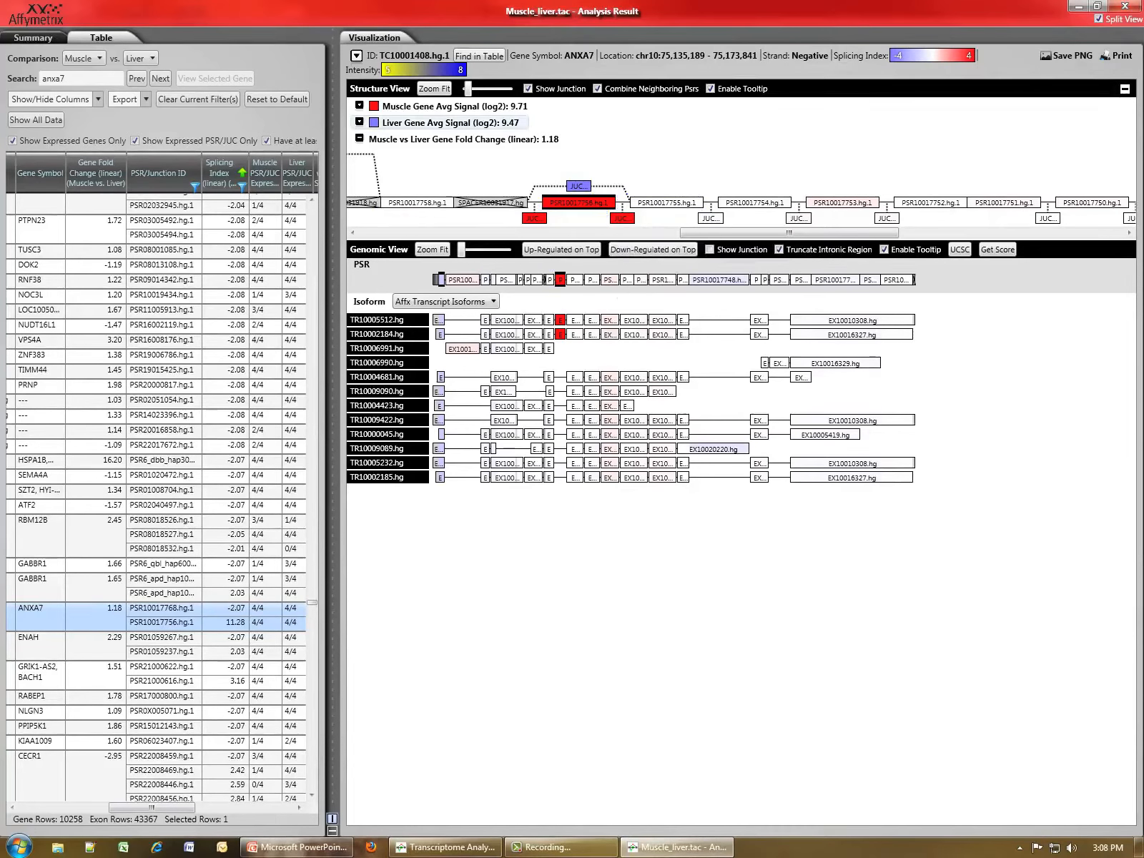
# - Expand the Liver and Muscle Gene Avg Signal diagrams and fit the whole gene in the Structure View
pyautogui.click(360, 121)
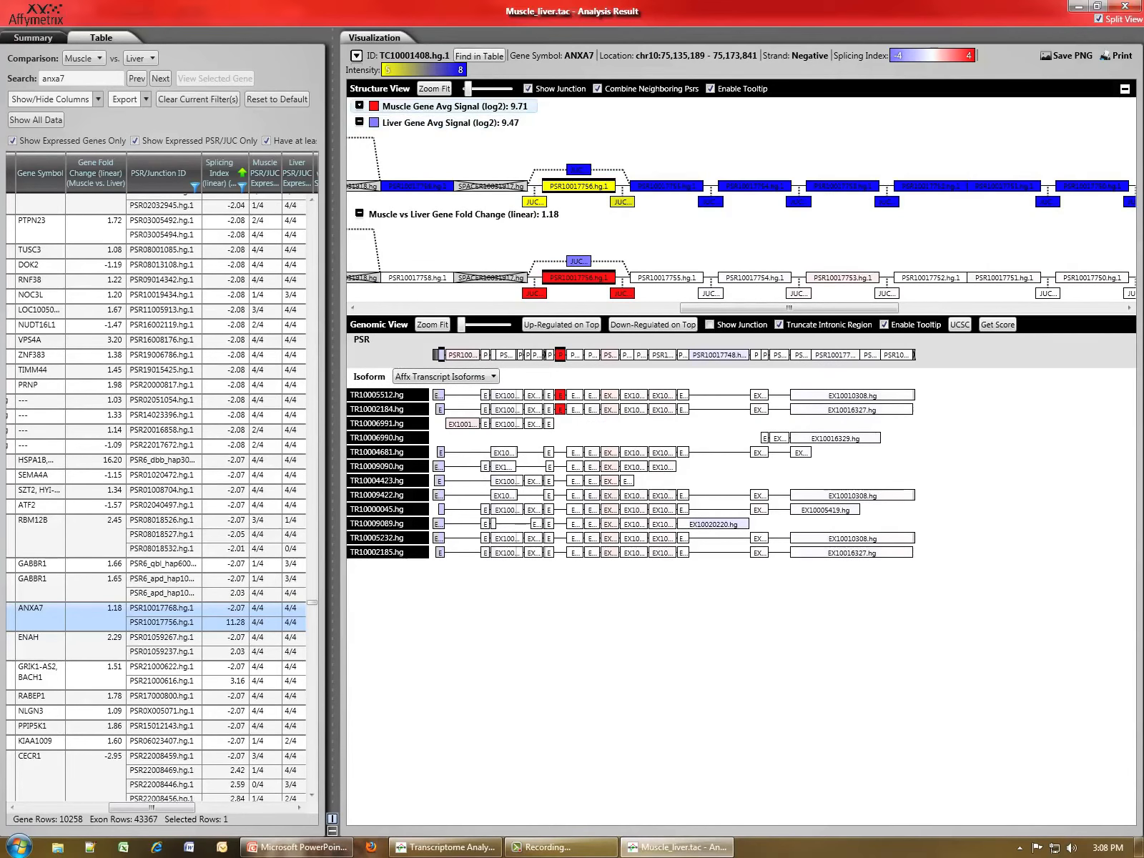
pyautogui.click(359, 105)
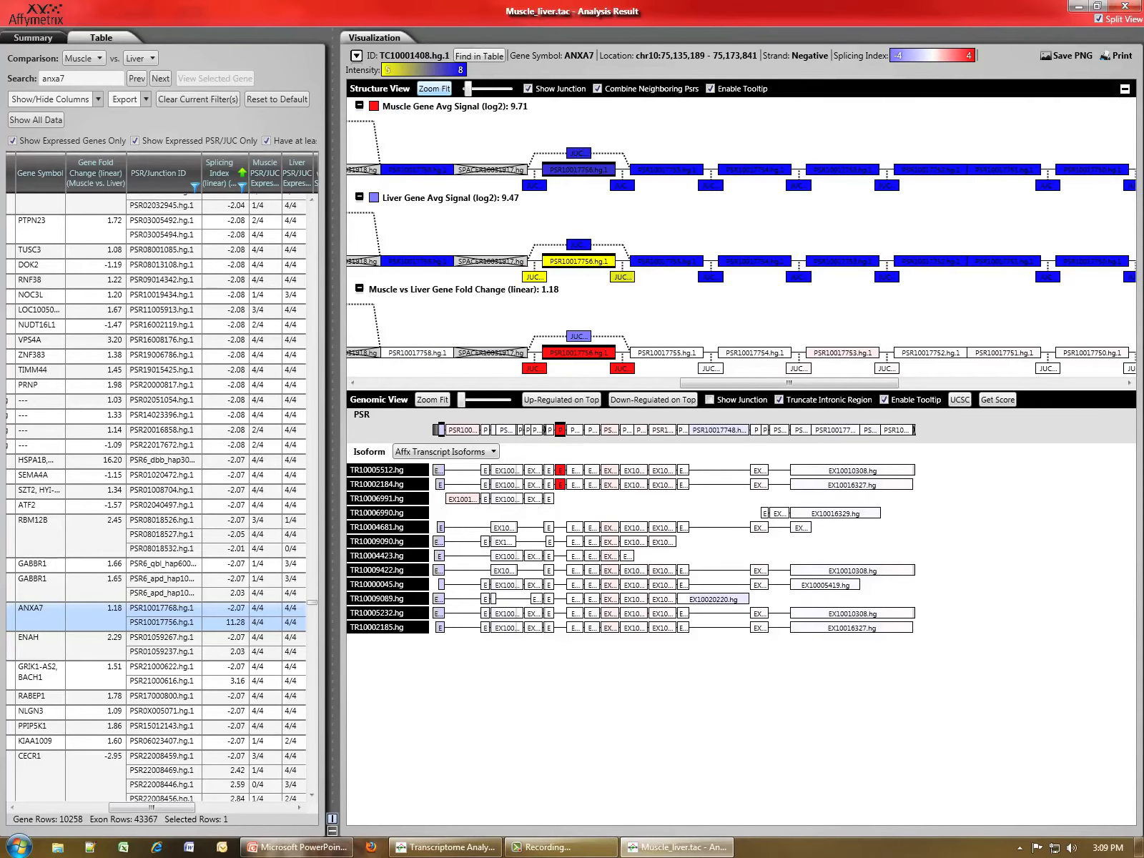
pyautogui.click(434, 89)
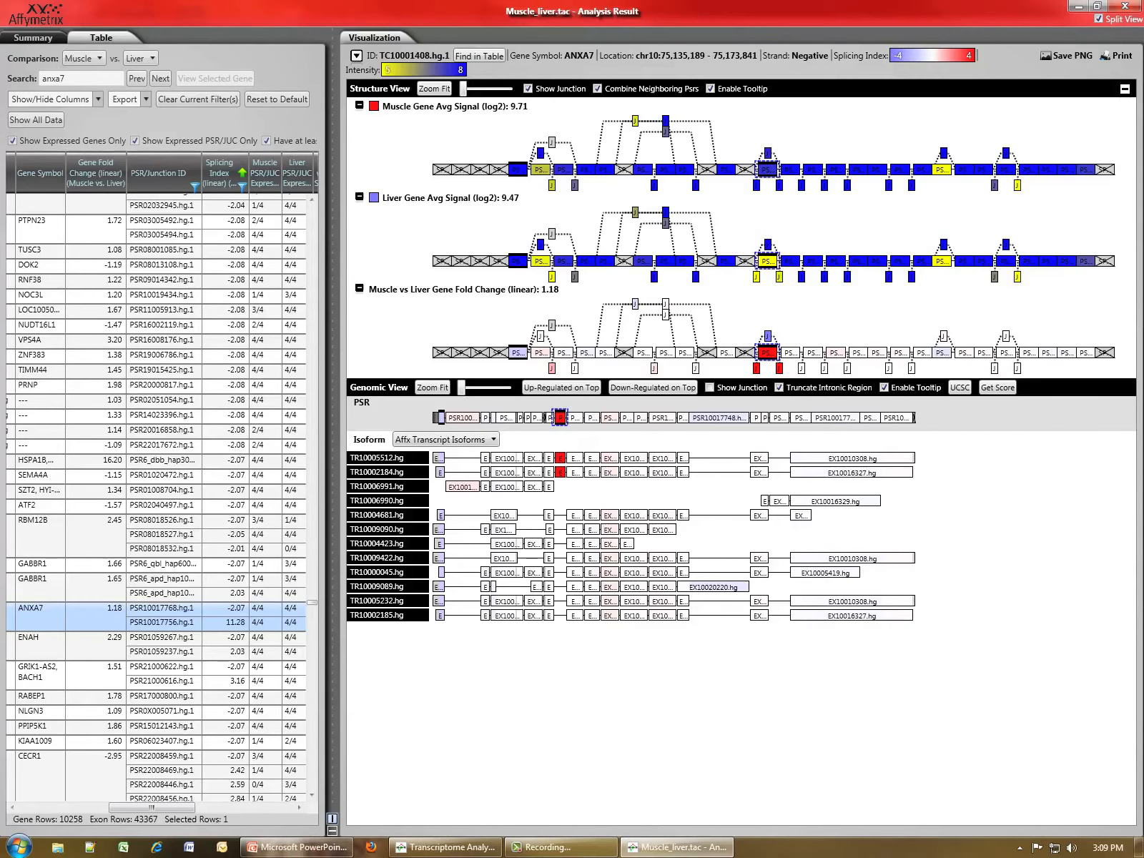
# - Compare PSR10017756.hg.1 across the Muscle, Liver and fold change diagrams, and collapse the Muscle and Liver signal diagrams
pyautogui.moveTo(766, 169)
pyautogui.moveTo(767, 260)
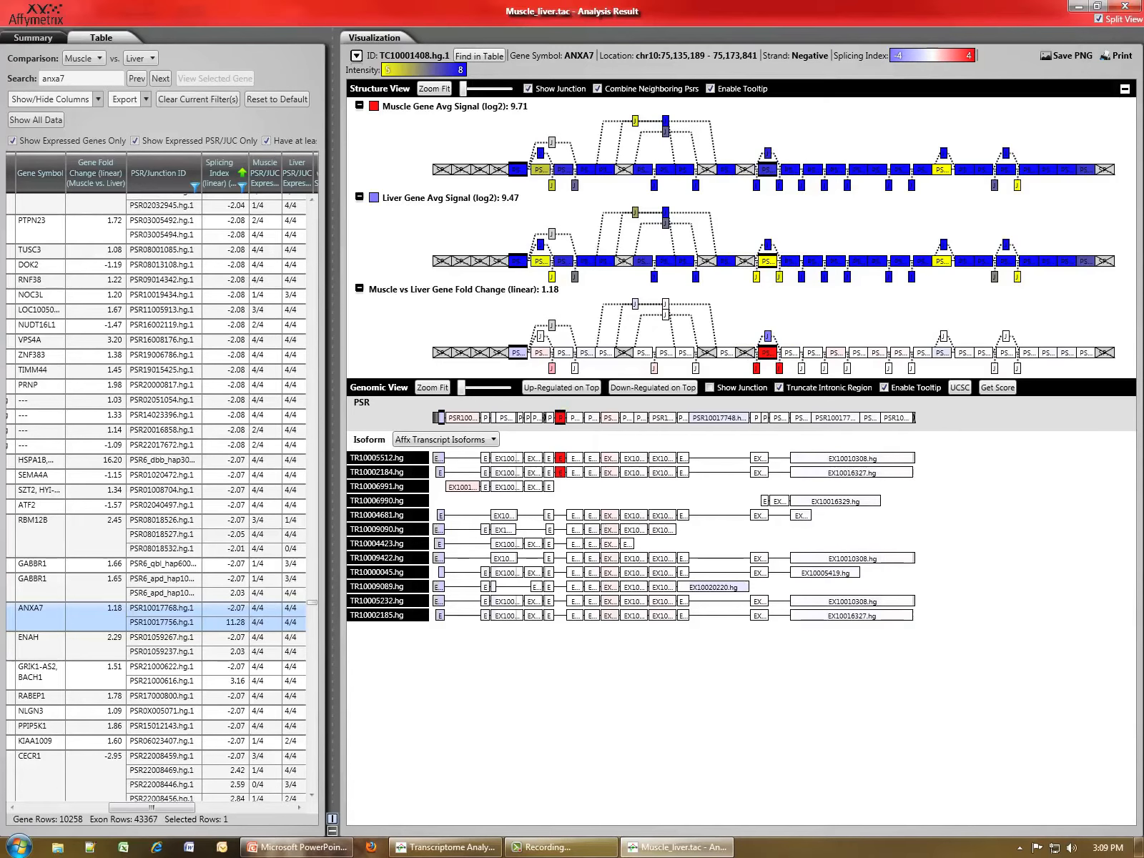
pyautogui.moveTo(767, 353)
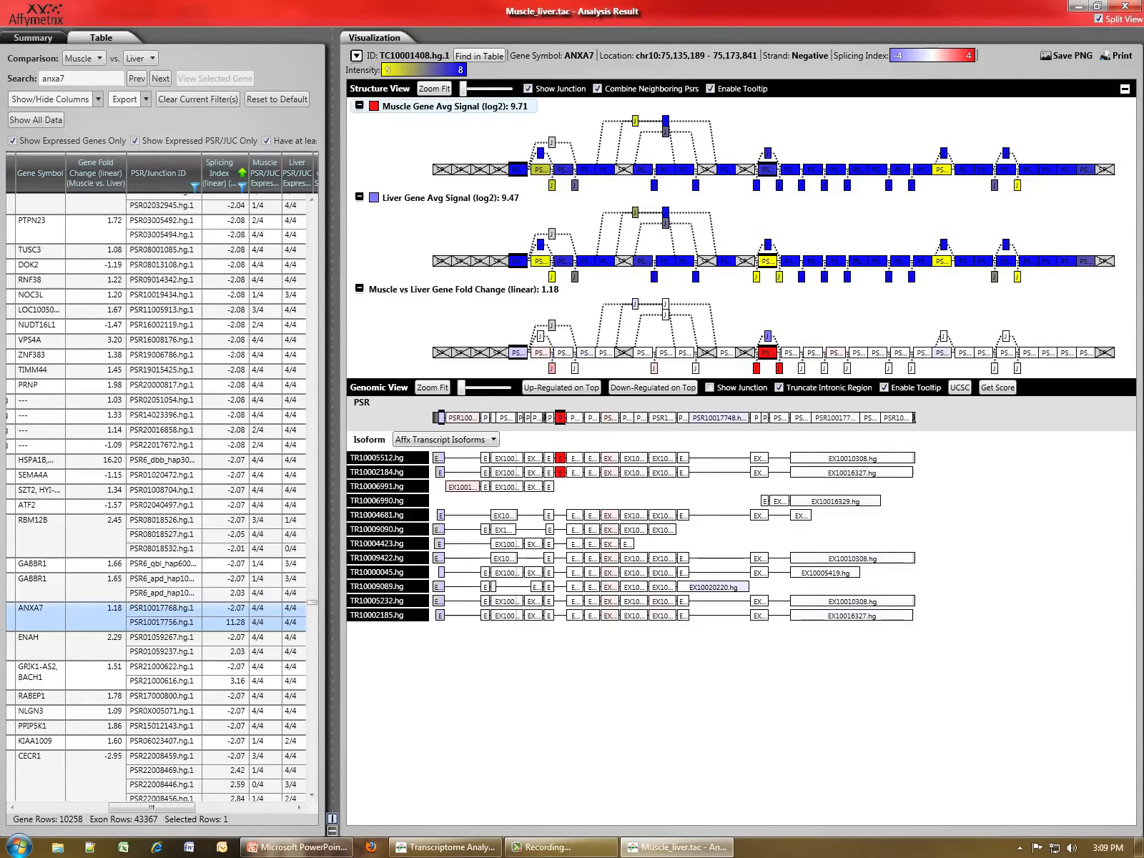
pyautogui.click(359, 105)
pyautogui.click(360, 122)
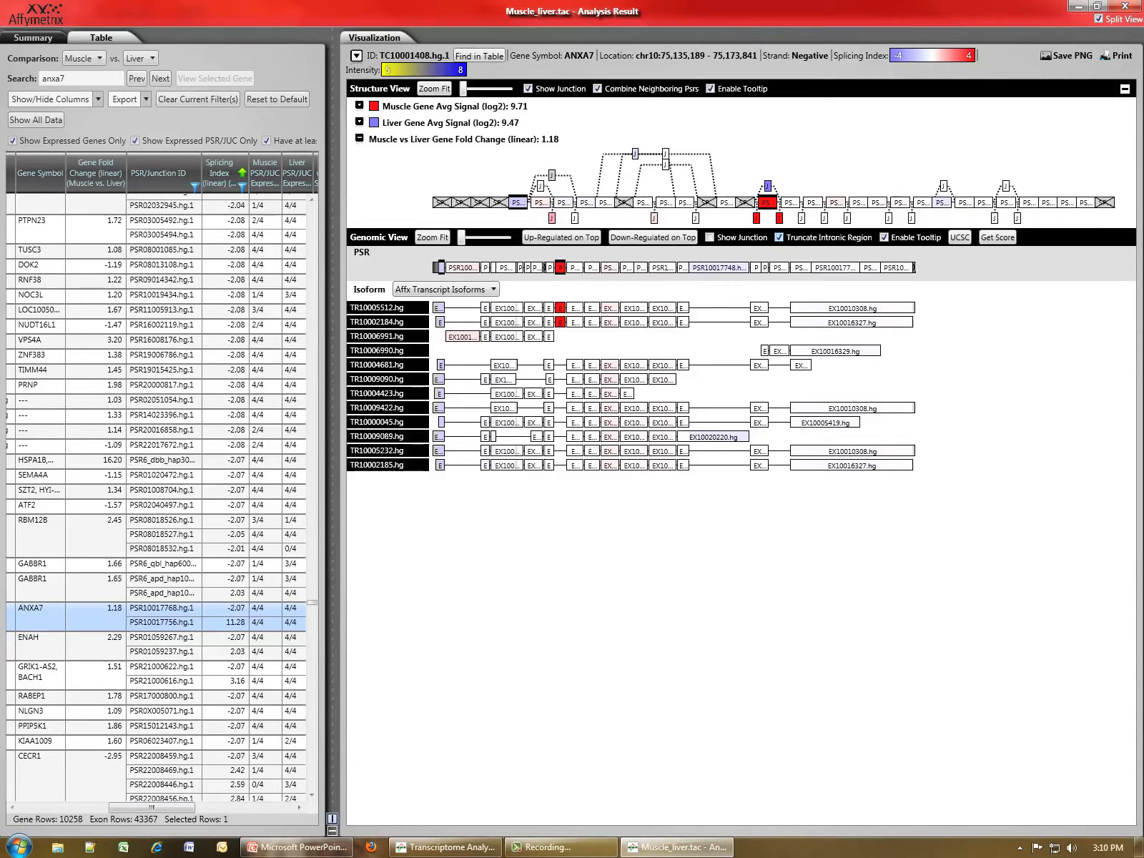
# - Turn off intronic region truncation to view the isoforms at genomic scale, and turn it back on
pyautogui.click(778, 237)
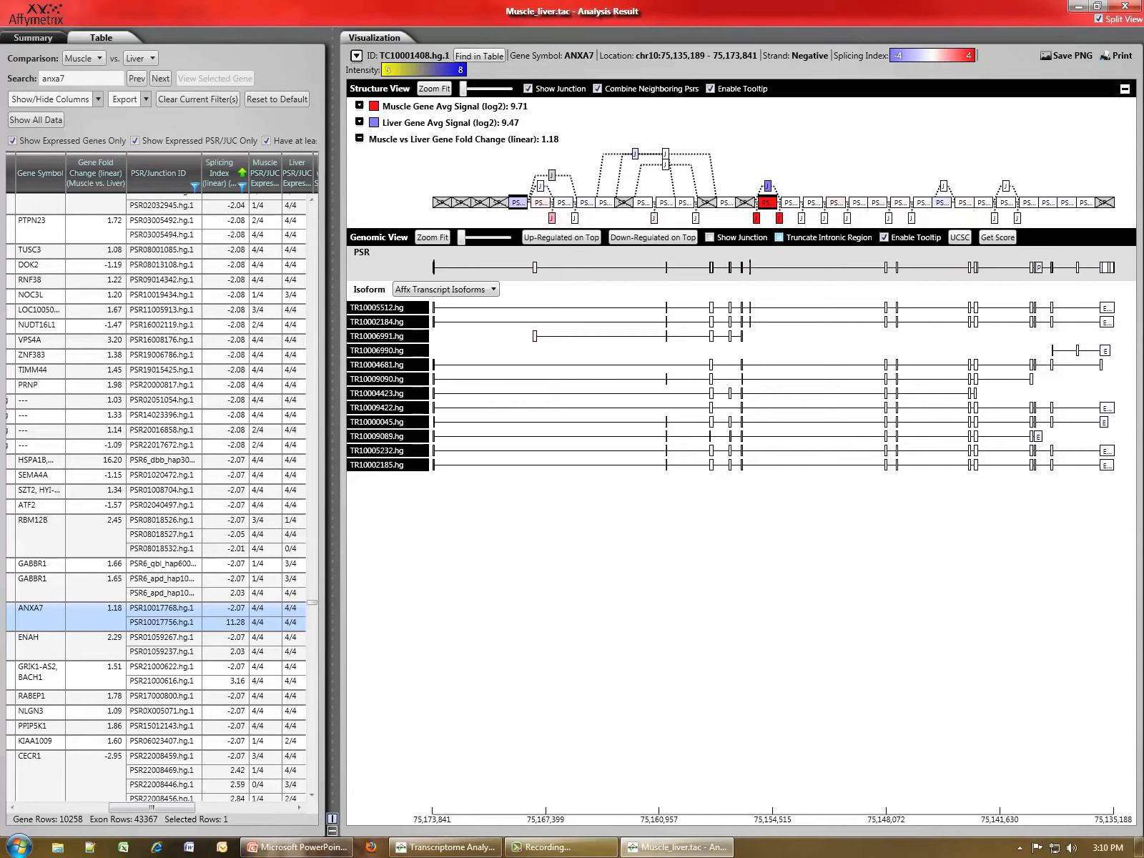
pyautogui.click(779, 238)
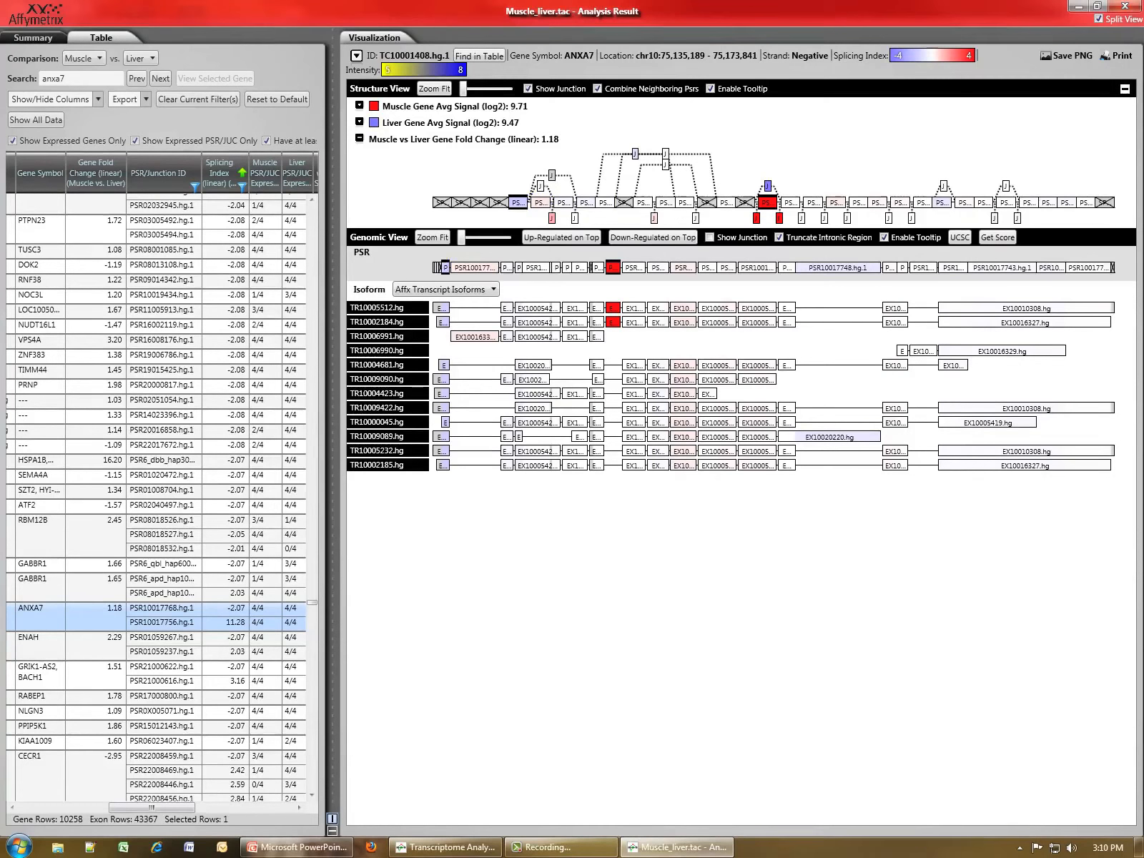
# - Highlight PSR10017756.hg.1 in the Genomic View, switch the highlight to PSR10017768.hg.1, and return it to PSR10017756.hg.1
pyautogui.click(612, 269)
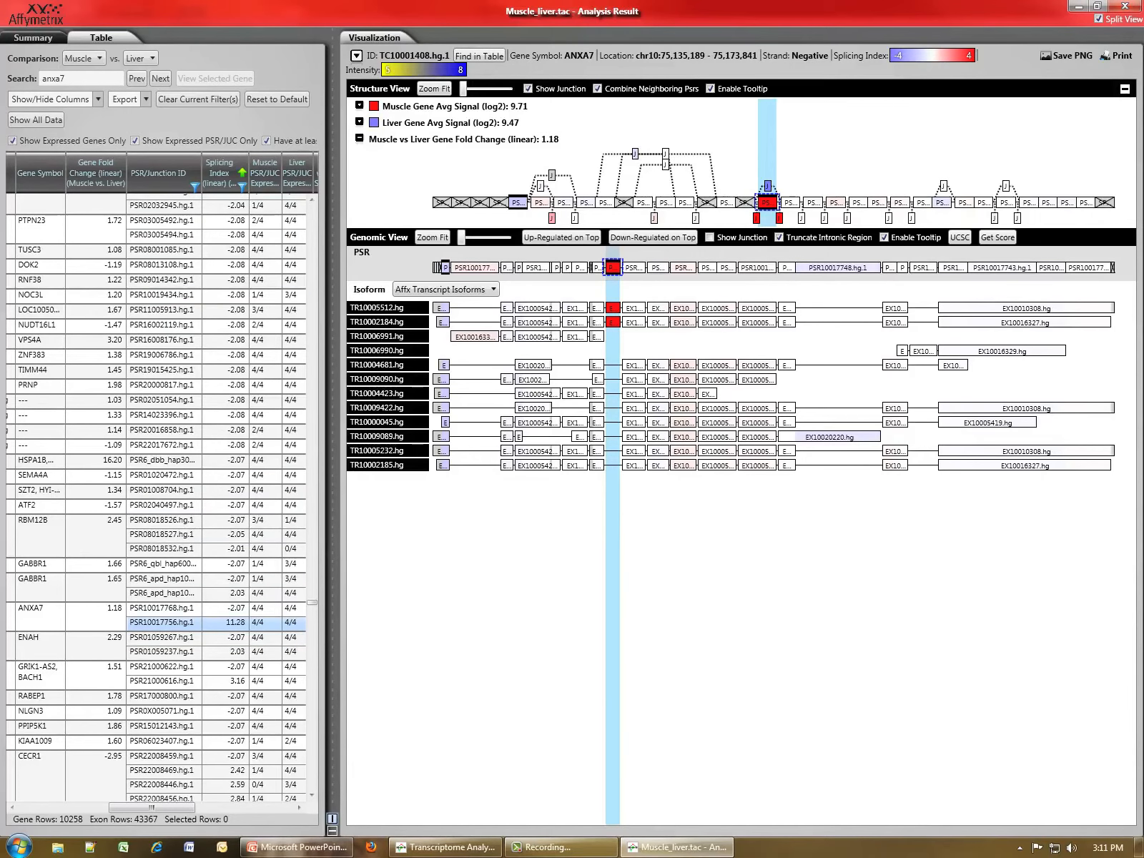
pyautogui.moveTo(615, 267)
pyautogui.click(165, 609)
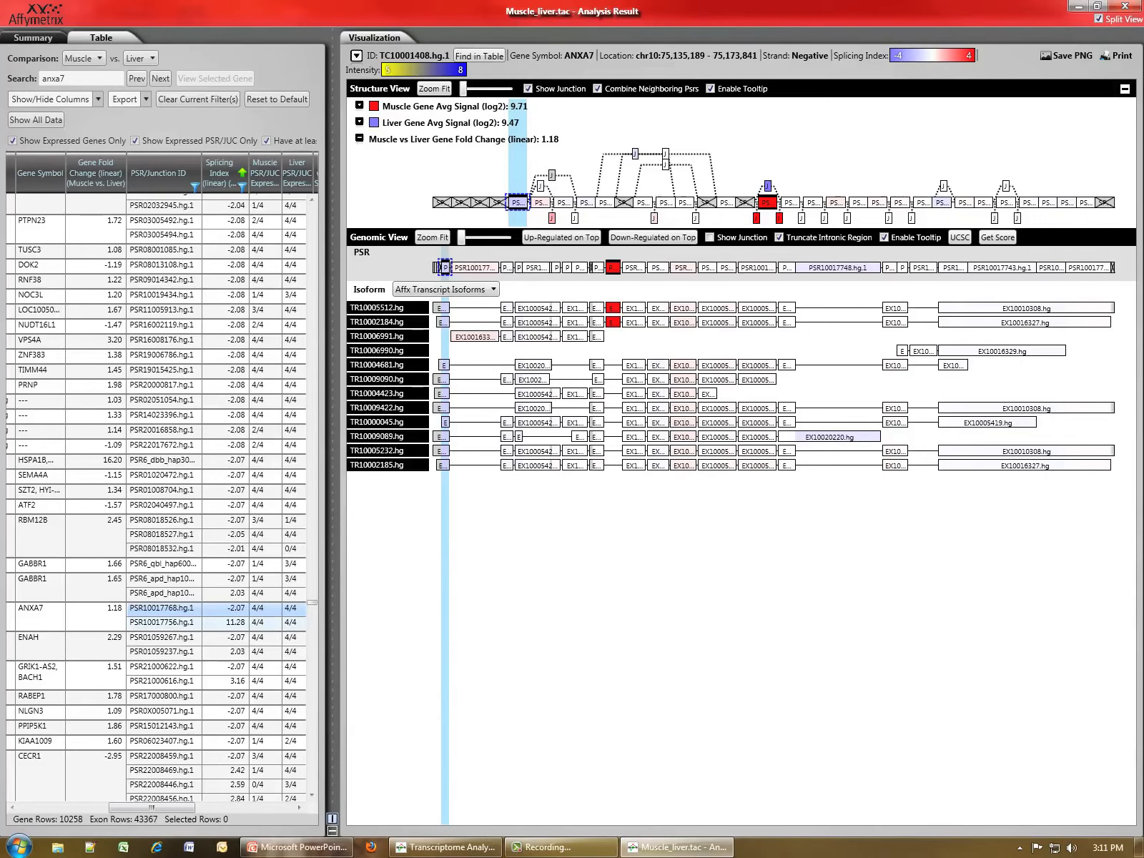
pyautogui.click(164, 622)
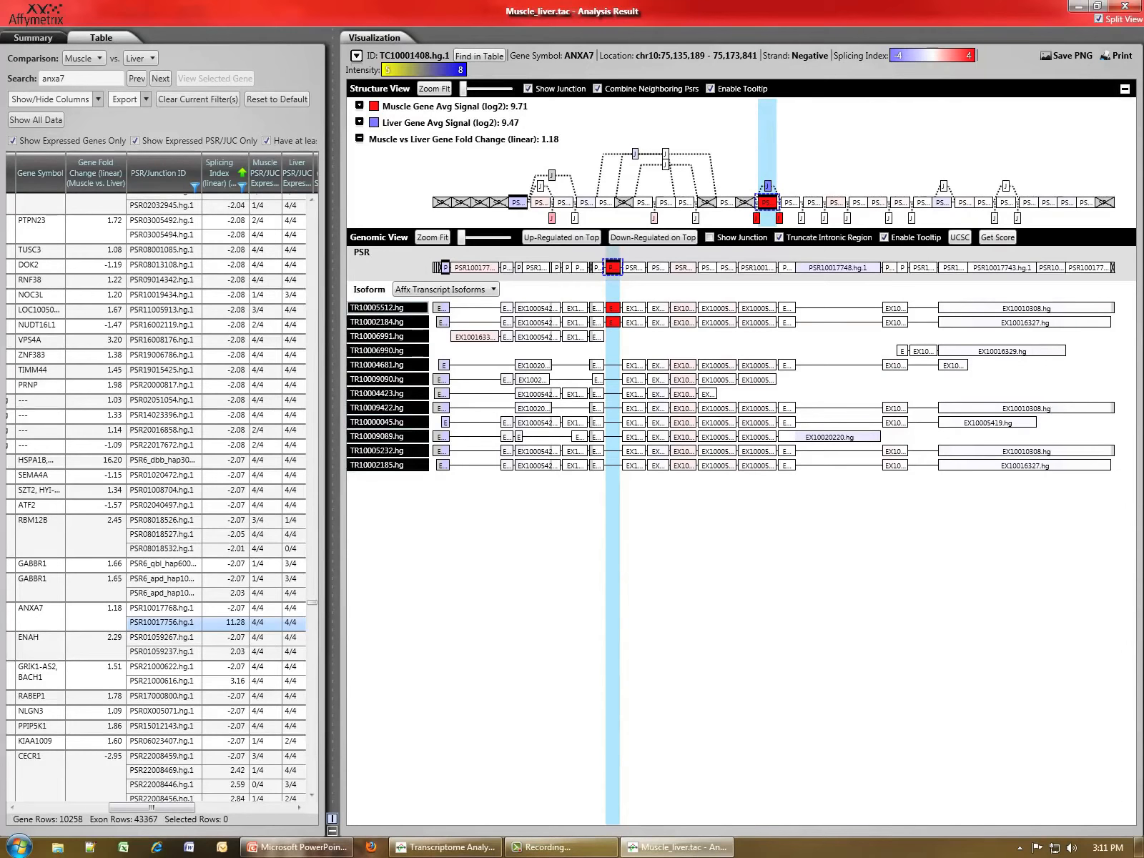
# - View the copy and link options for isoform TR10005512.hg and label the isoforms by Ensembl Transcripts
pyautogui.rightClick(428, 308)
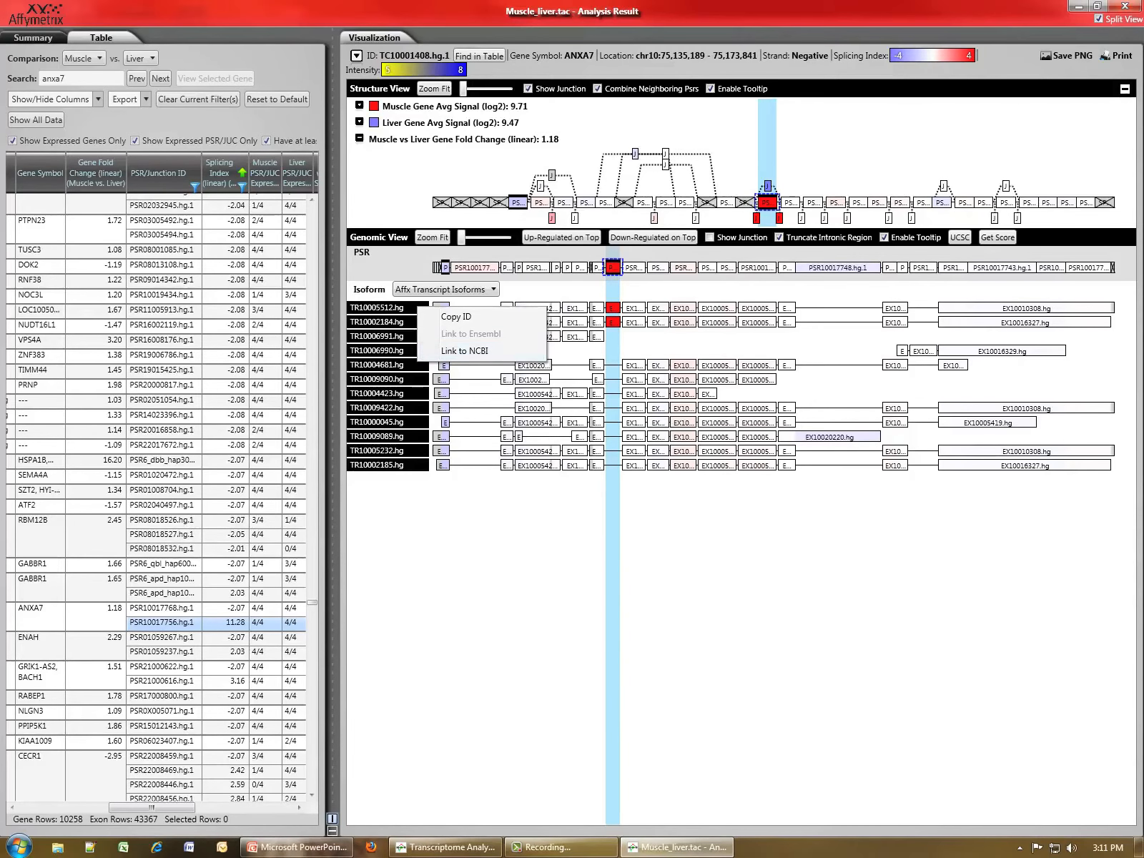
pyautogui.press('Escape')
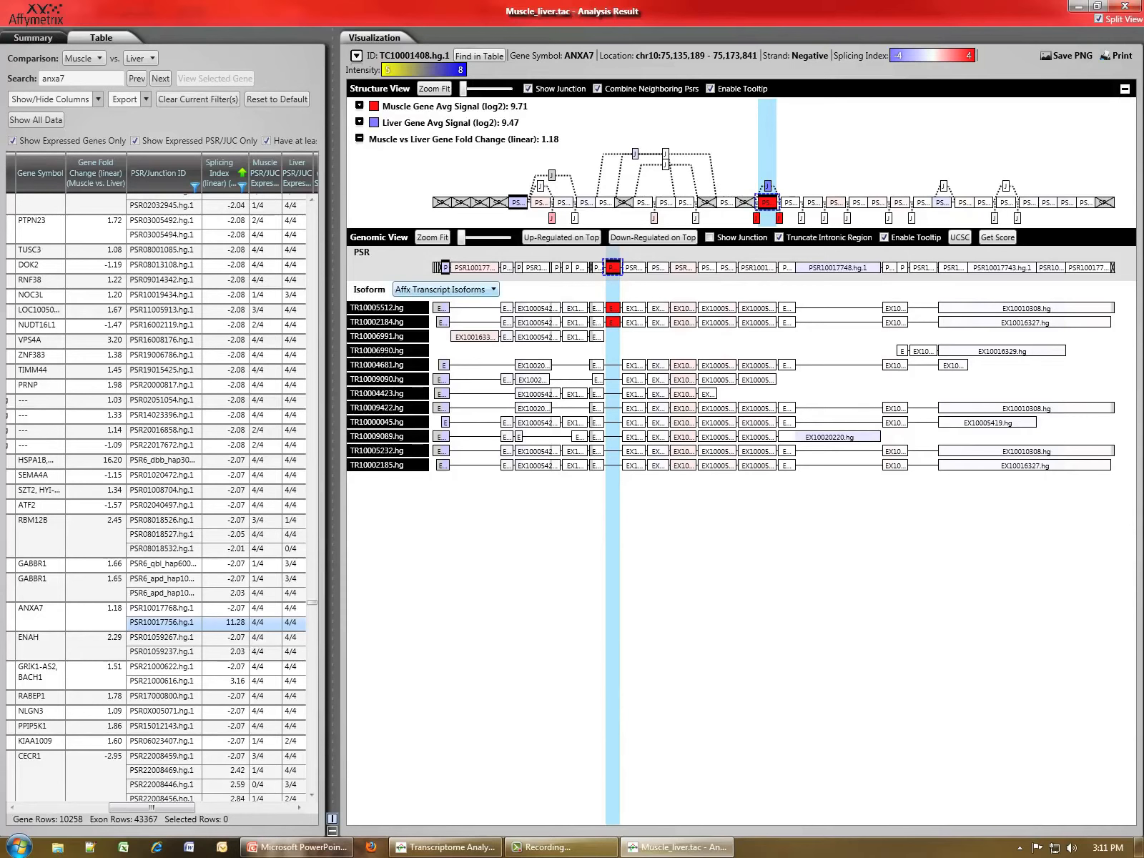
pyautogui.click(493, 290)
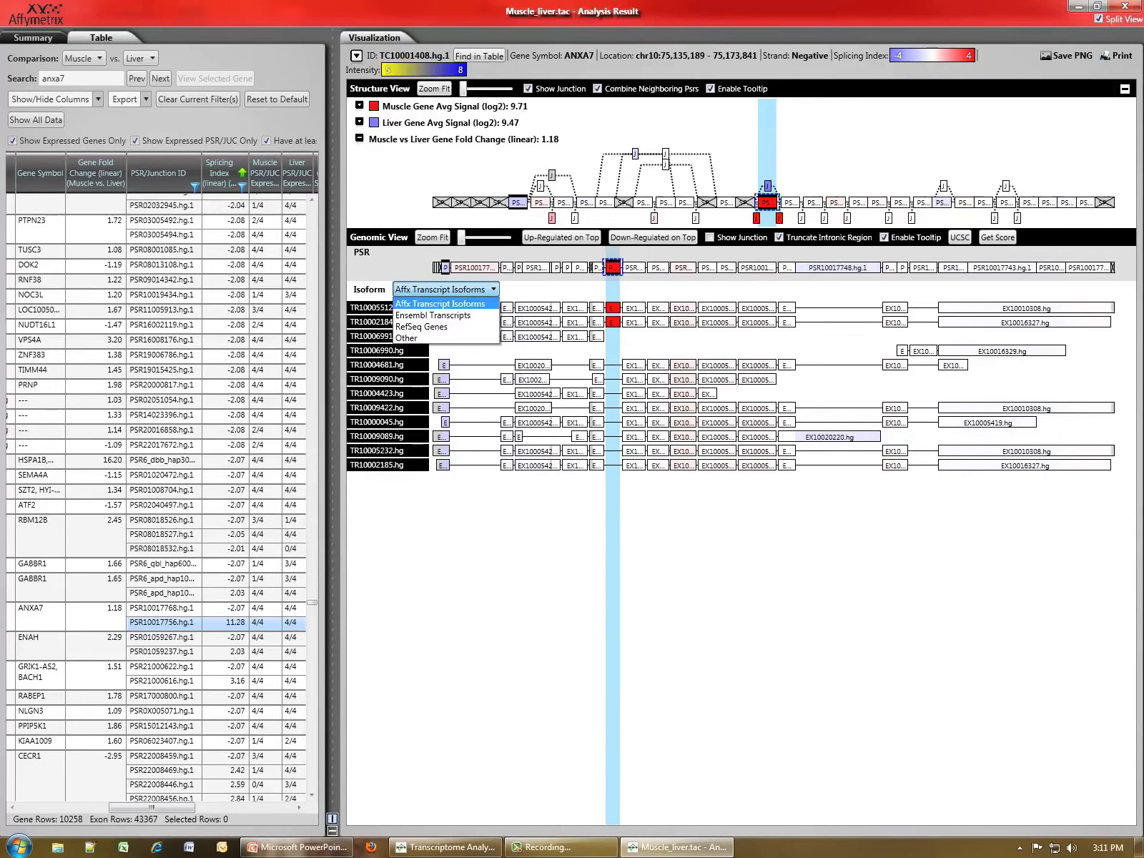
pyautogui.press('Down')
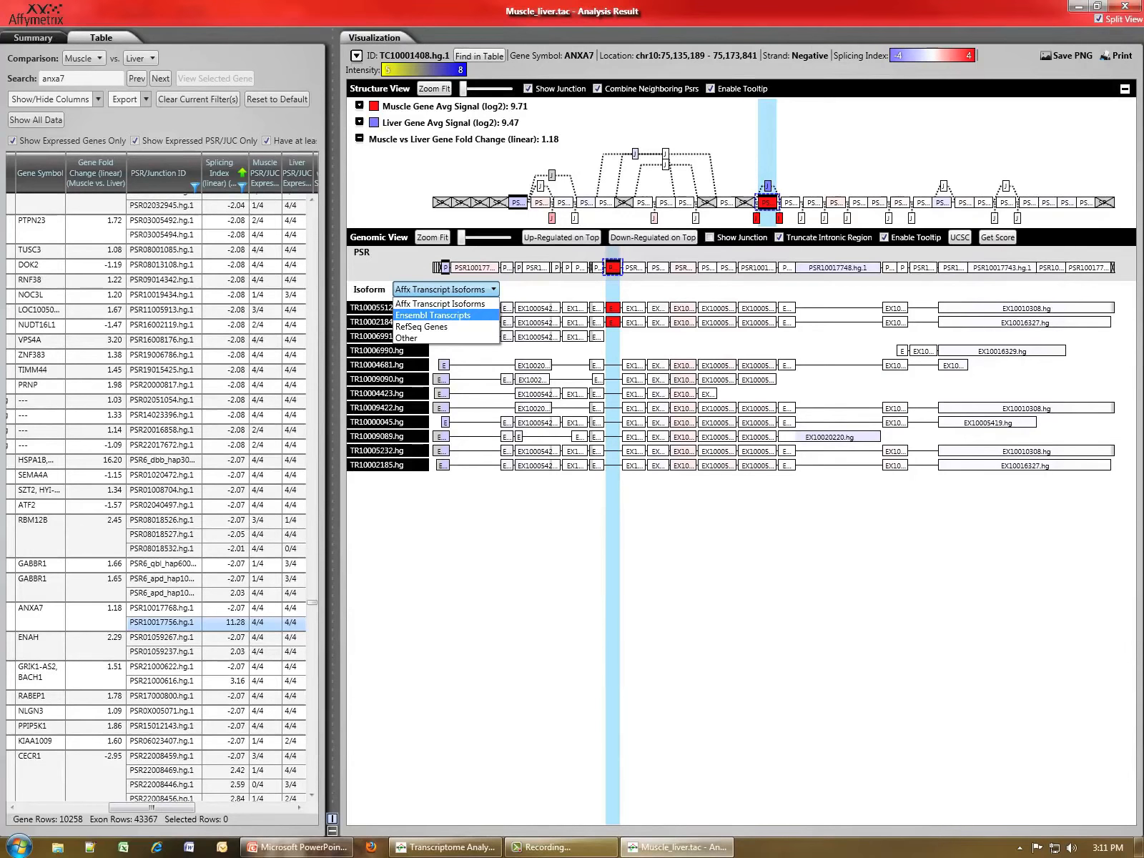
pyautogui.press('Return')
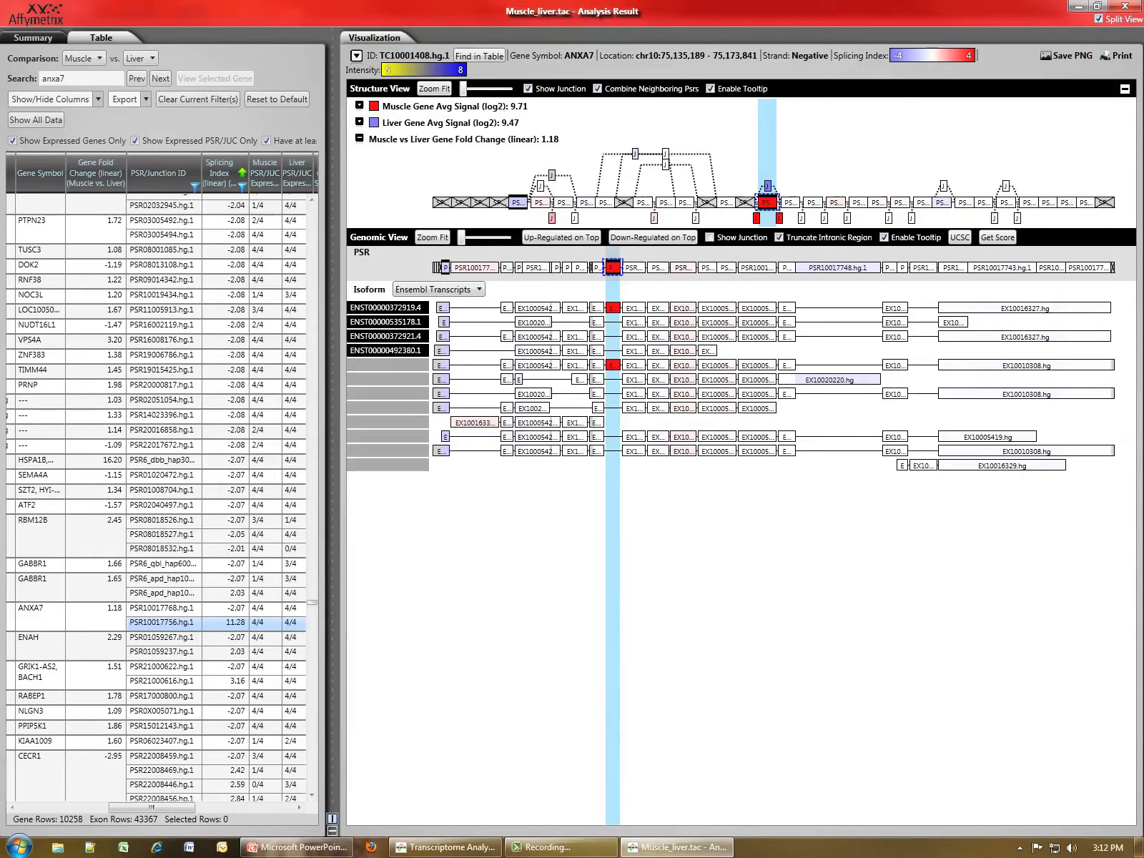
# - View the isoform labels as RefSeq Genes and Other, and restore Affx Transcript Isoforms
pyautogui.click(439, 289)
pyautogui.click(429, 327)
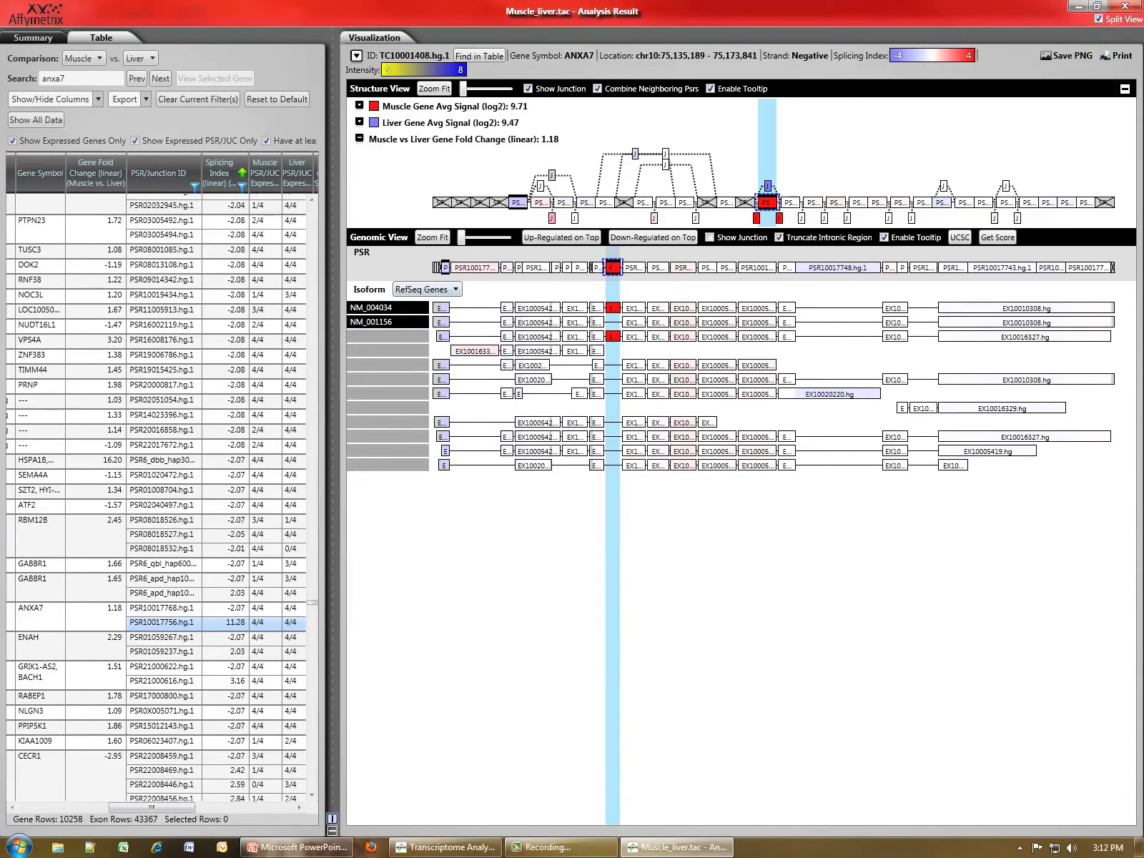
pyautogui.click(439, 290)
pyautogui.click(406, 338)
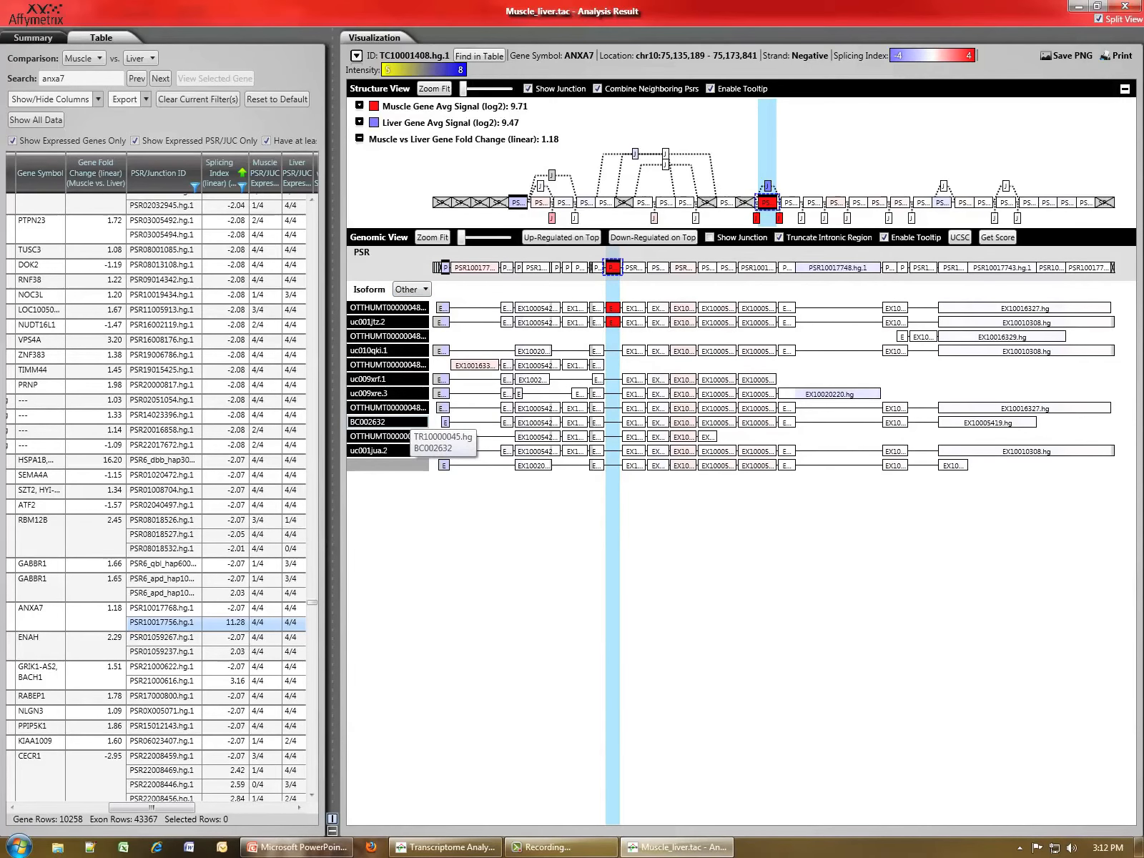
pyautogui.click(411, 290)
pyautogui.click(429, 300)
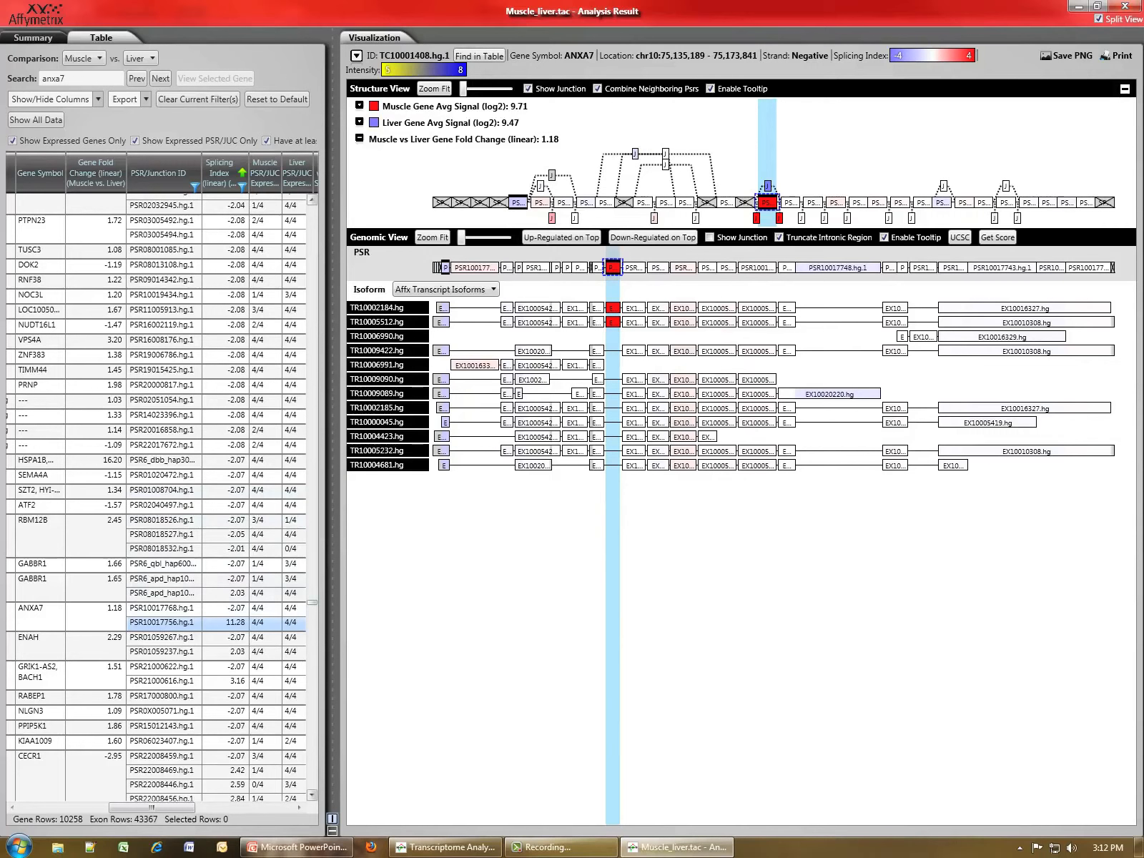
# - Select the MYBPC1 gene near the start of the results table and show it in the visualization
pyautogui.moveTo(311, 603); pyautogui.dragTo(311, 208)
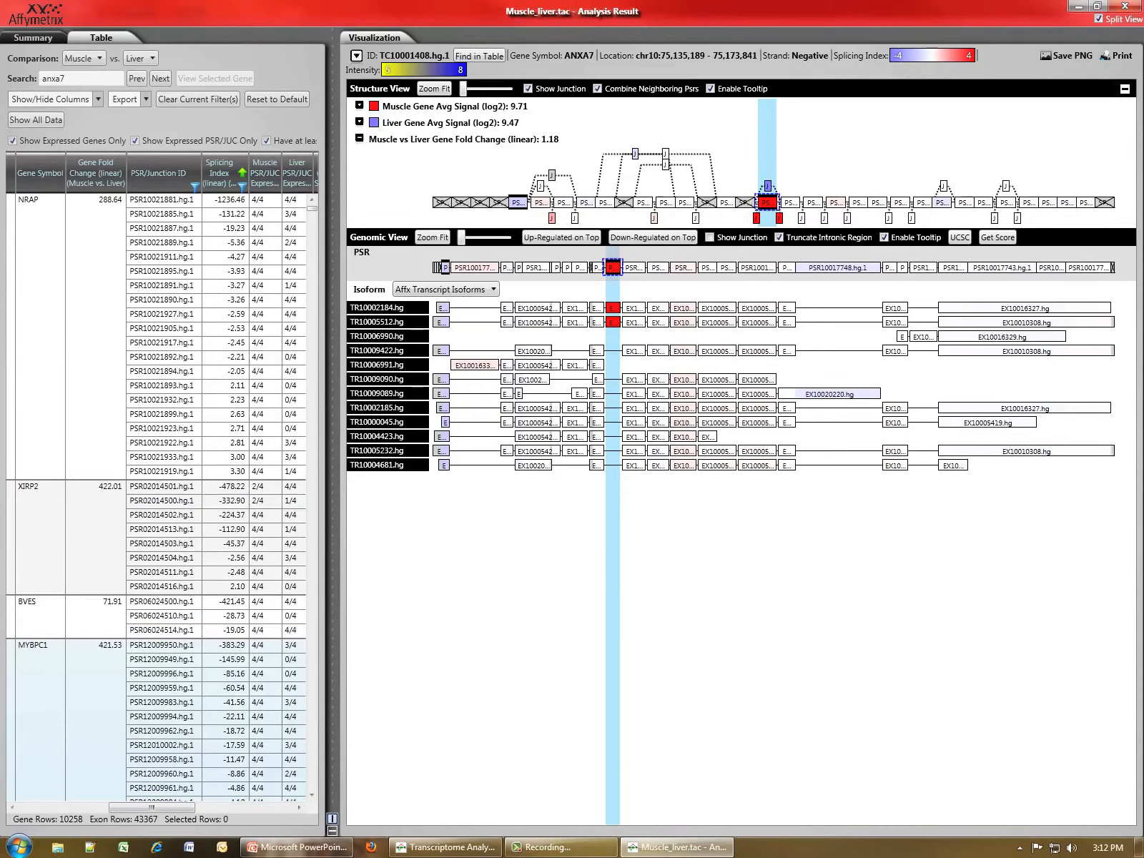
pyautogui.rightClick(28, 664)
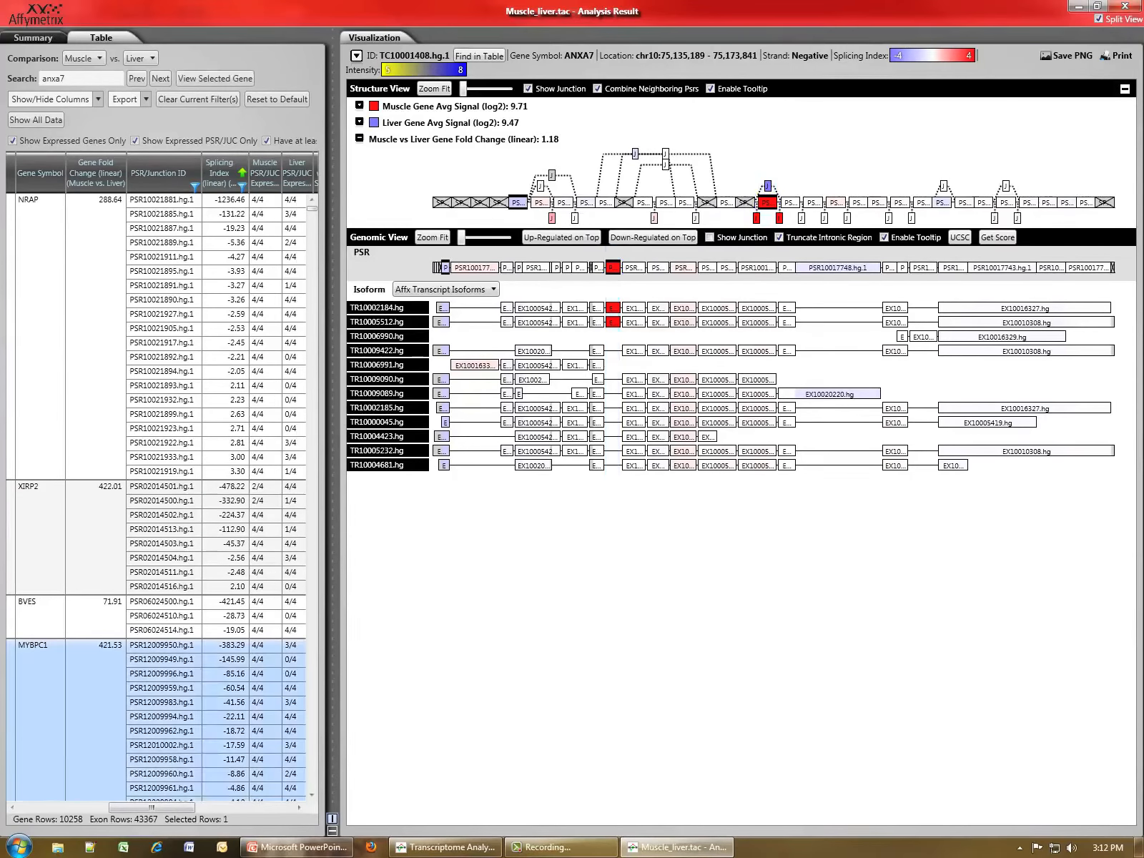
pyautogui.press('Escape')
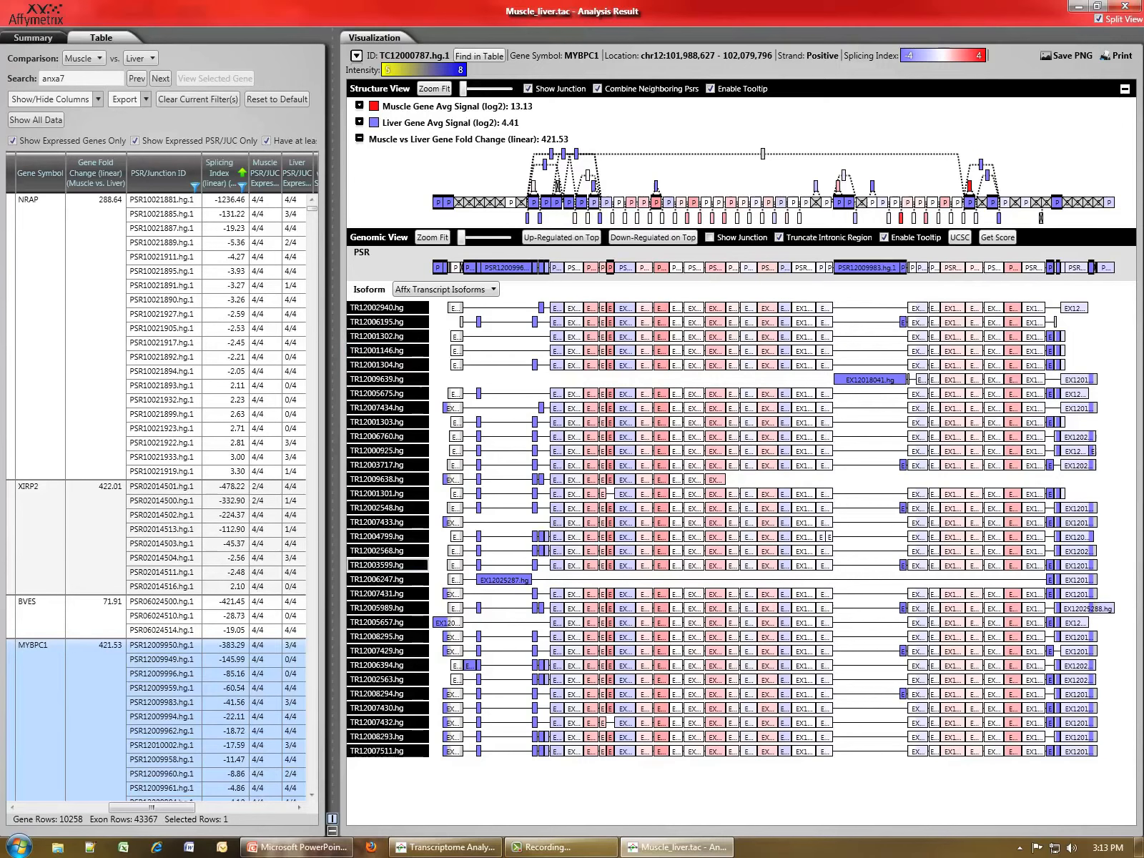
# - Examine the MYBPC1 isoforms and PSR12009961.hg.1, and zoom the Structure View in on PSR12009968.hg.1 and its skipping junction
pyautogui.moveTo(405, 407)
pyautogui.moveTo(569, 204)
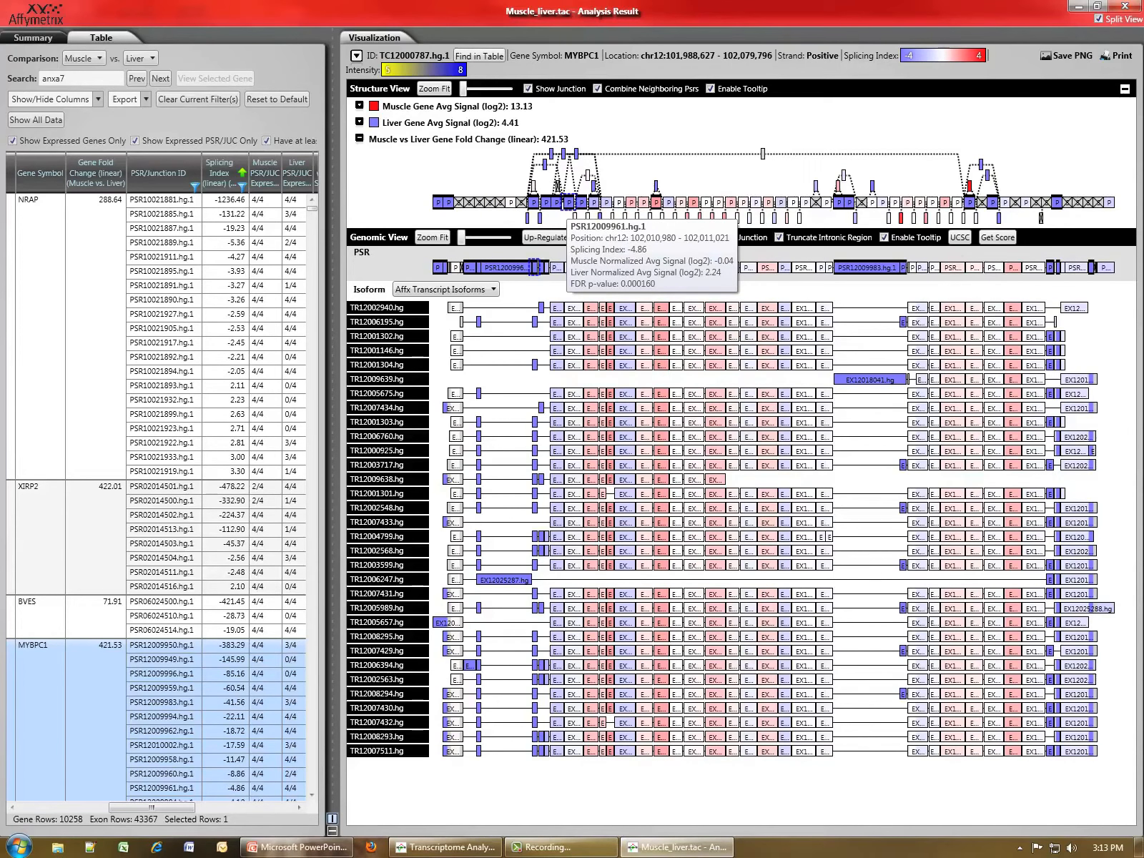
pyautogui.moveTo(656, 203)
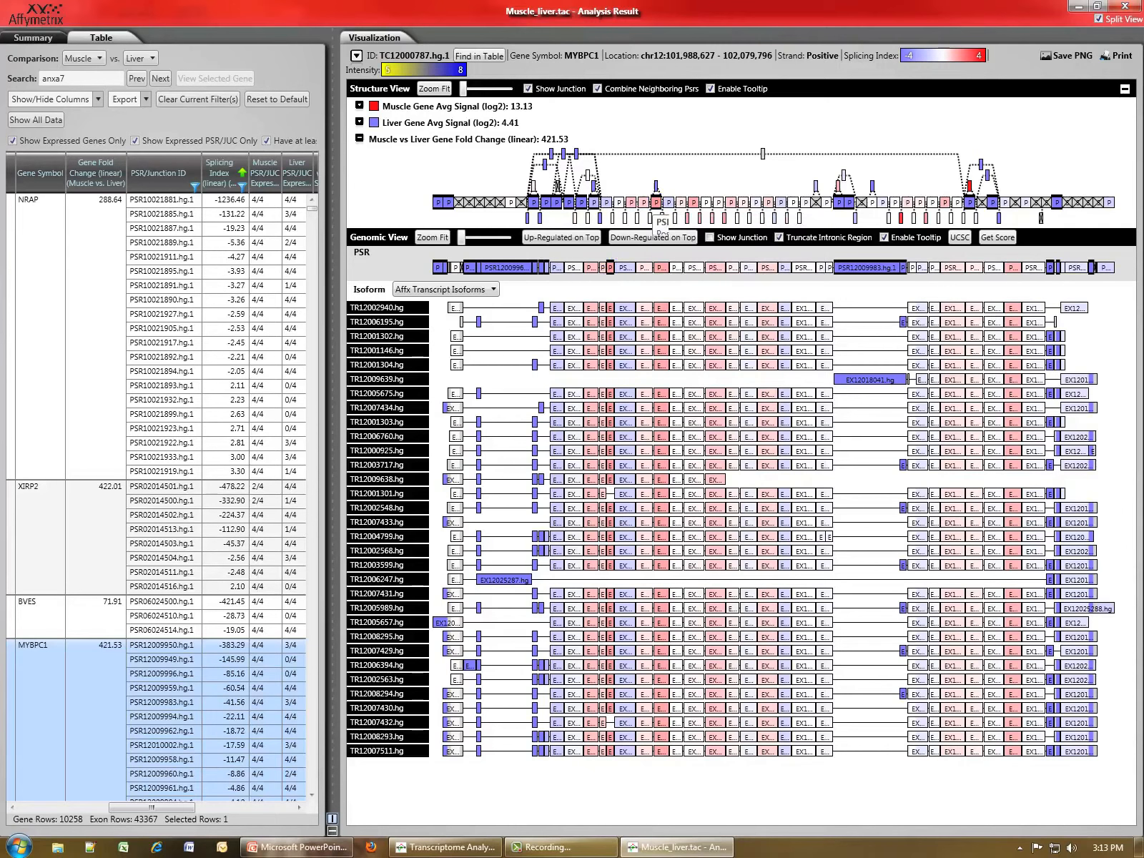
pyautogui.moveTo(635, 168); pyautogui.dragTo(692, 229)
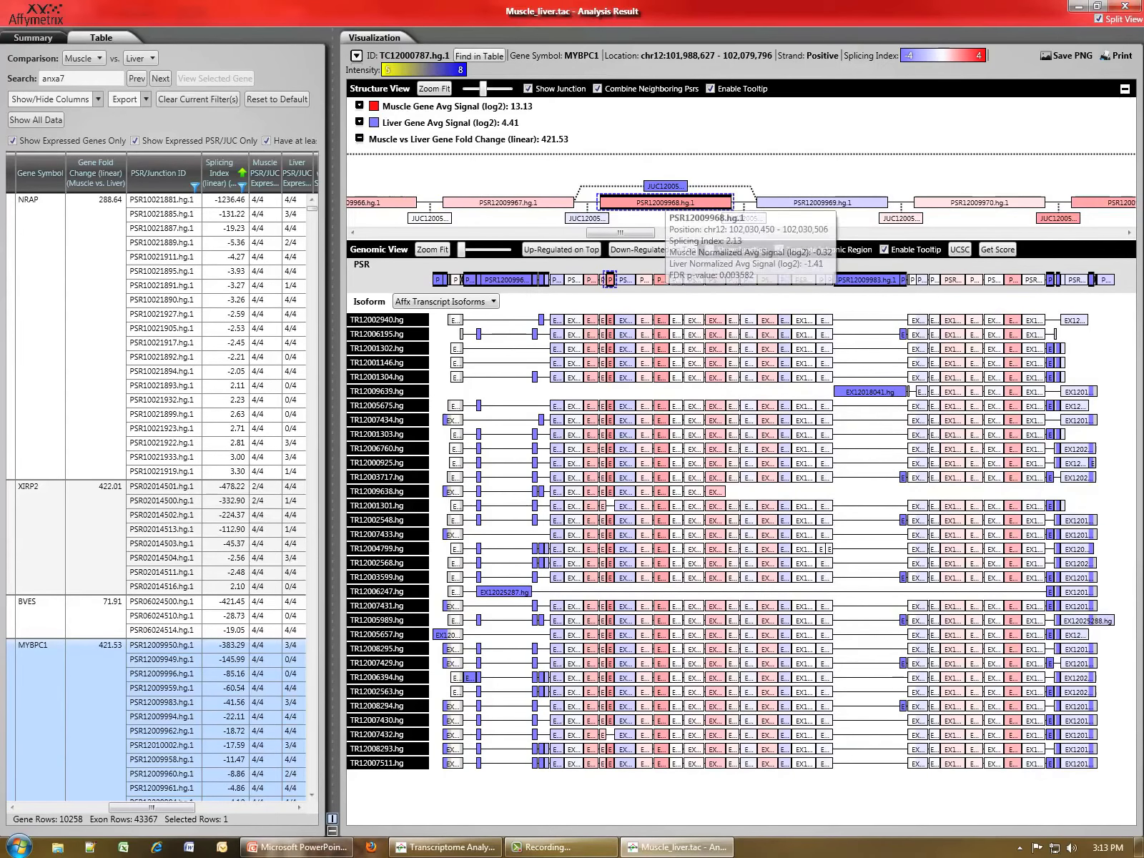
pyautogui.moveTo(664, 187)
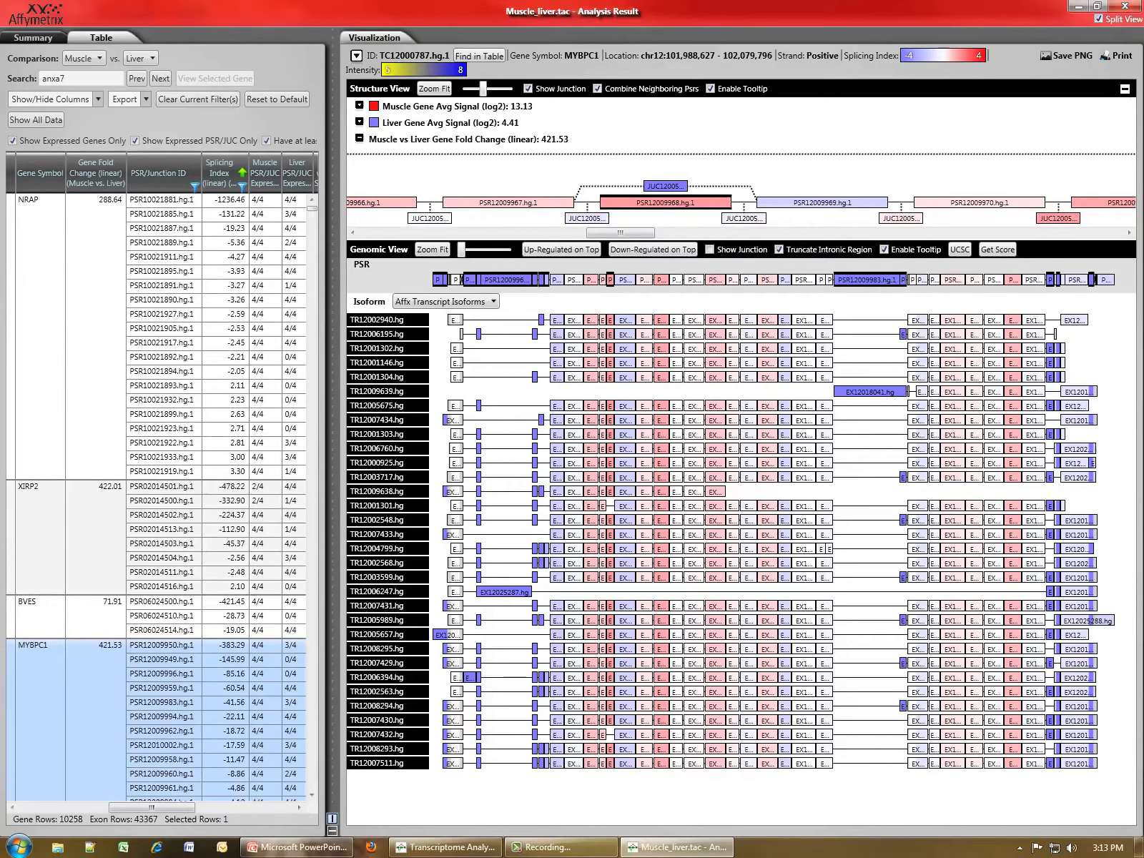
# - Select PSR12009968.hg.1 in the full MYBPC1 structure and order the isoforms with the up-regulated ones on top
pyautogui.click(434, 89)
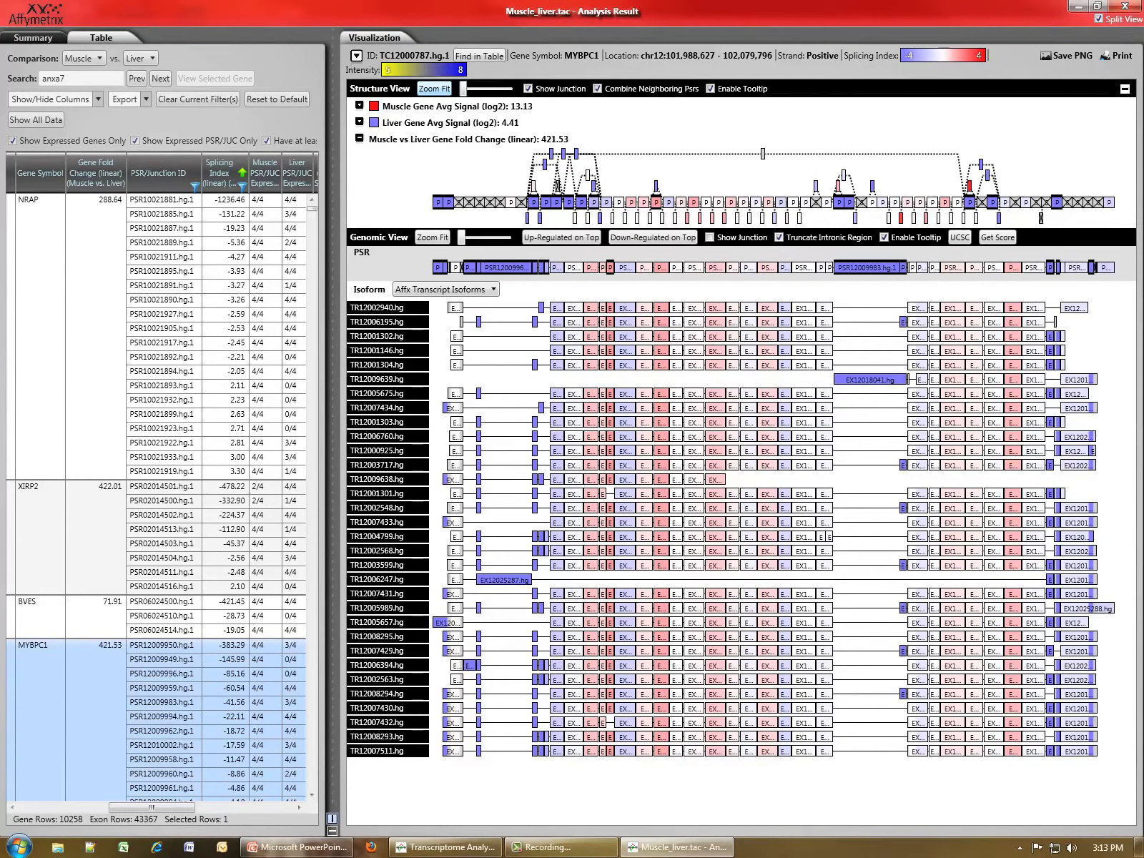
pyautogui.click(656, 202)
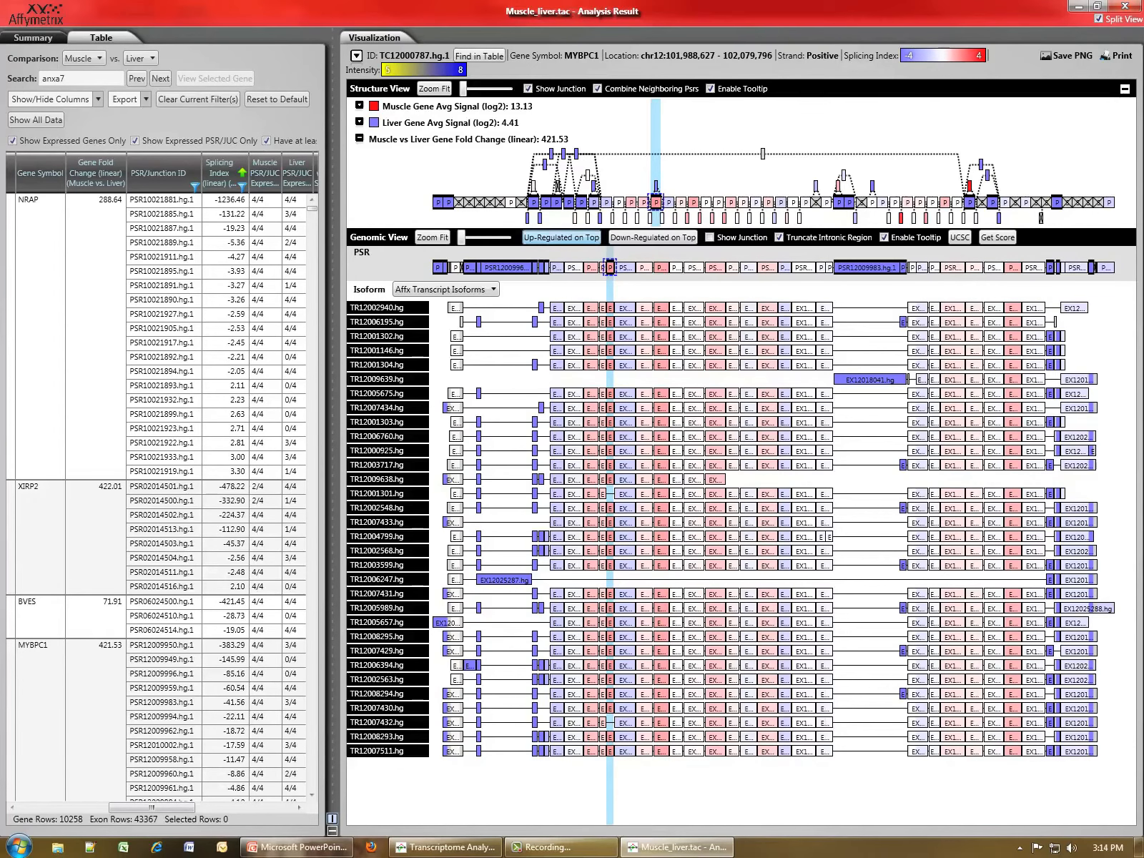
pyautogui.click(562, 237)
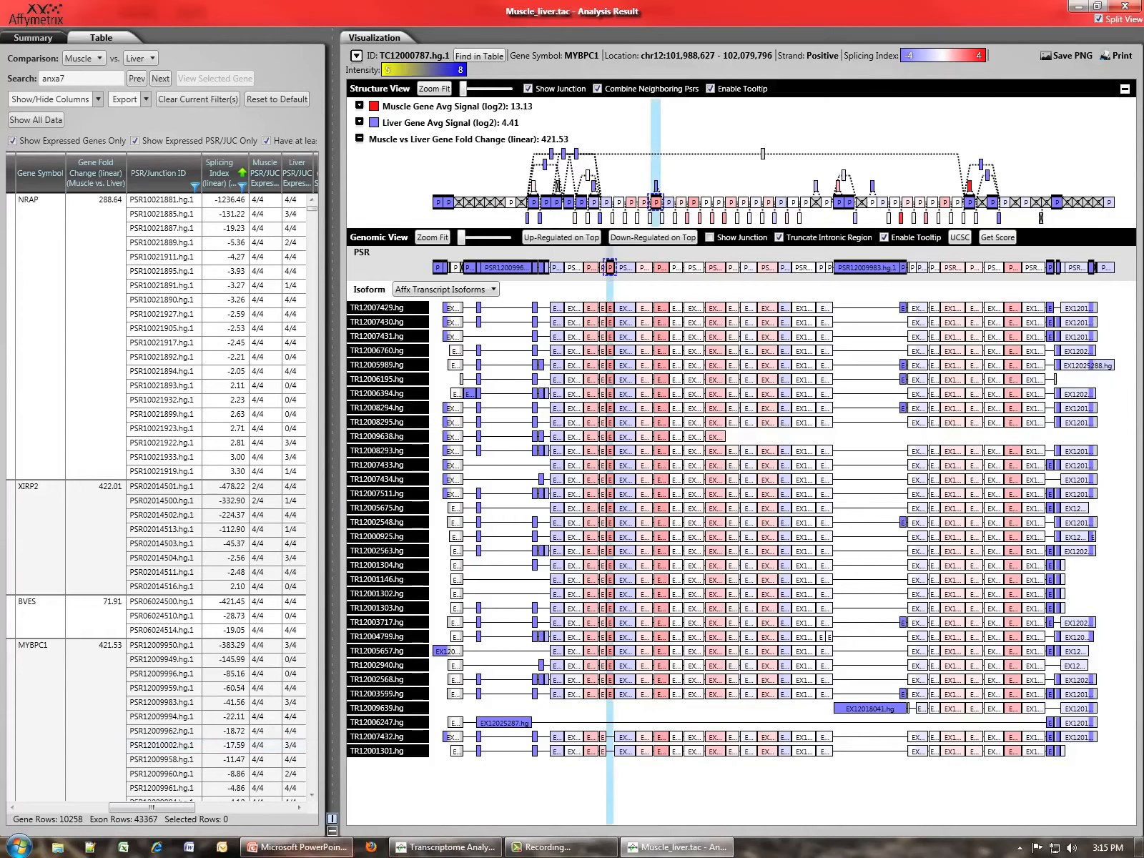
# - Examine the MYBPC1 rows in the results table down to the selected PSR12009968.hg.1 and the start of ATP2A1
pyautogui.click(311, 794)
pyautogui.click(311, 794)
pyautogui.click(312, 794)
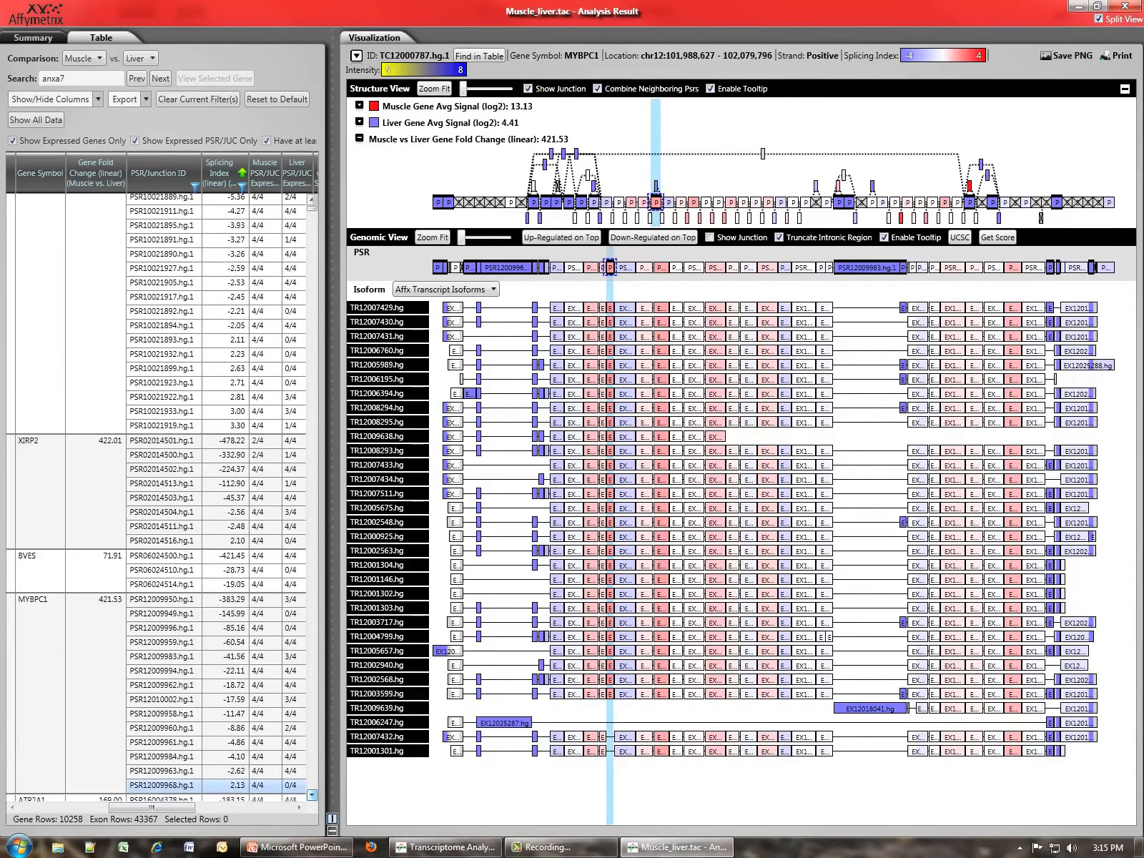
pyautogui.click(312, 794)
pyautogui.click(312, 794)
pyautogui.click(312, 795)
pyautogui.click(311, 795)
pyautogui.click(312, 794)
pyautogui.click(312, 795)
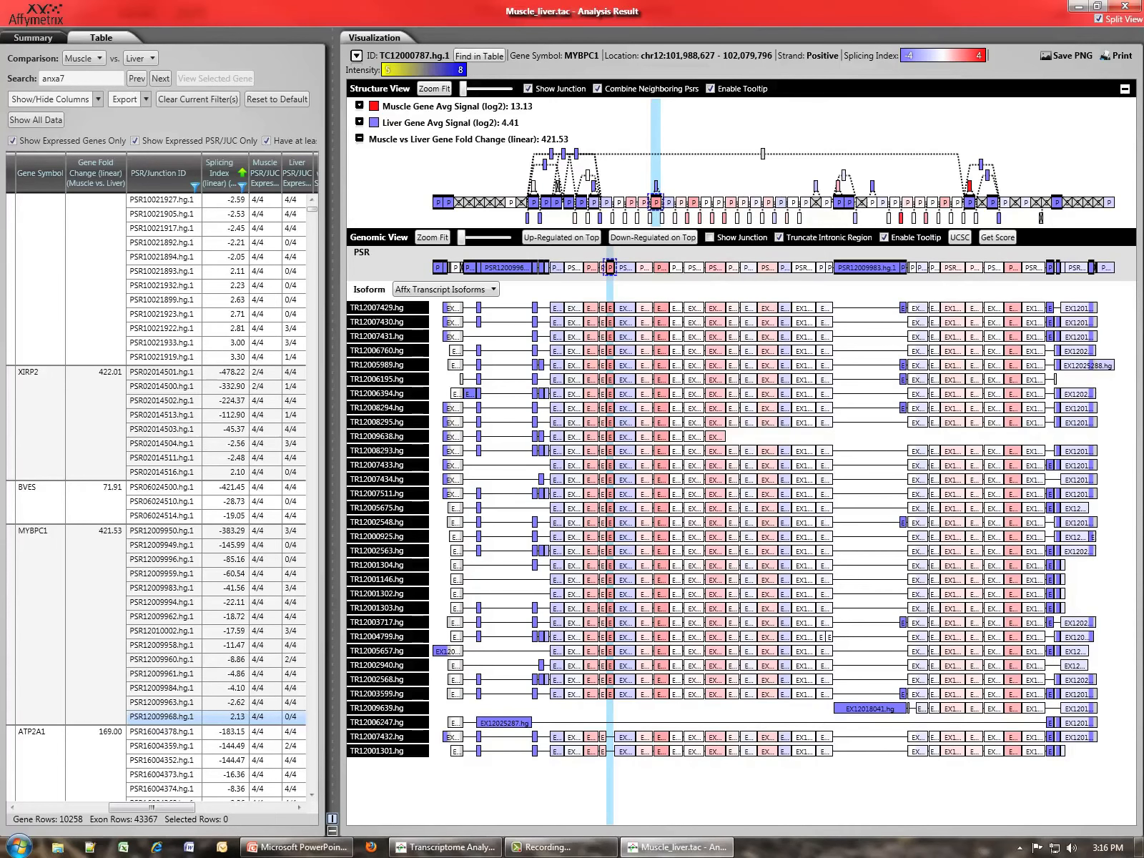
# - Select PSR12009962.hg.1 in the MYBPC1 structure and highlight isoforms TR12001146.hg and TR12001302.hg together to inspect their exons
pyautogui.click(582, 202)
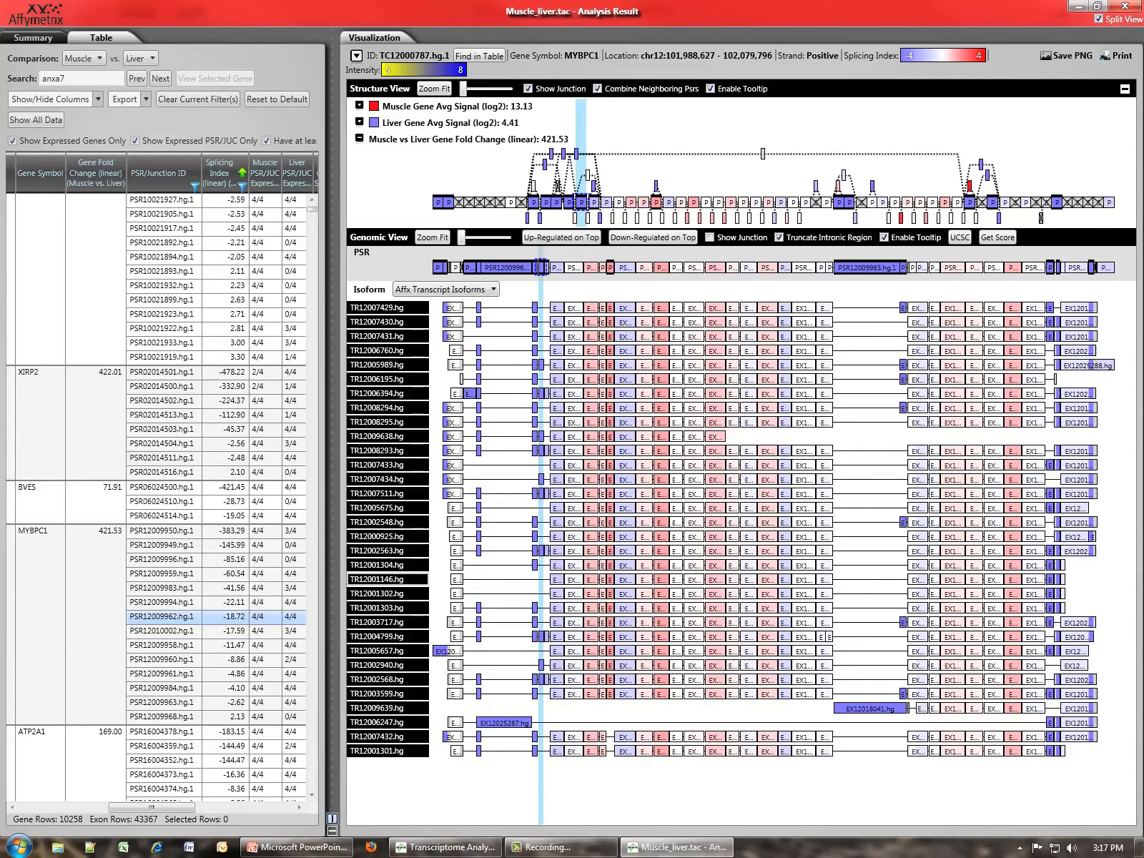
pyautogui.click(400, 579)
pyautogui.keyDown('ctrl'); pyautogui.click(408, 593); pyautogui.keyUp('ctrl')
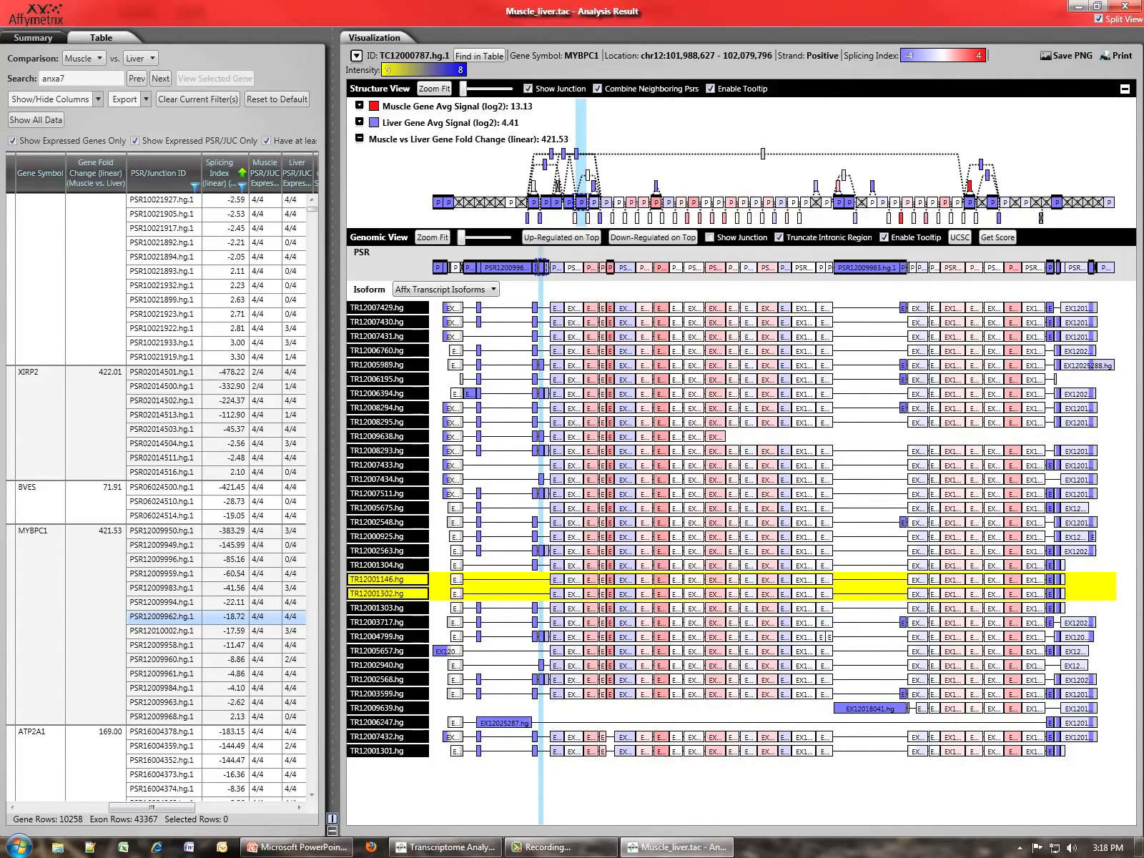
pyautogui.moveTo(1051, 267)
pyautogui.moveTo(612, 594)
pyautogui.moveTo(715, 608)
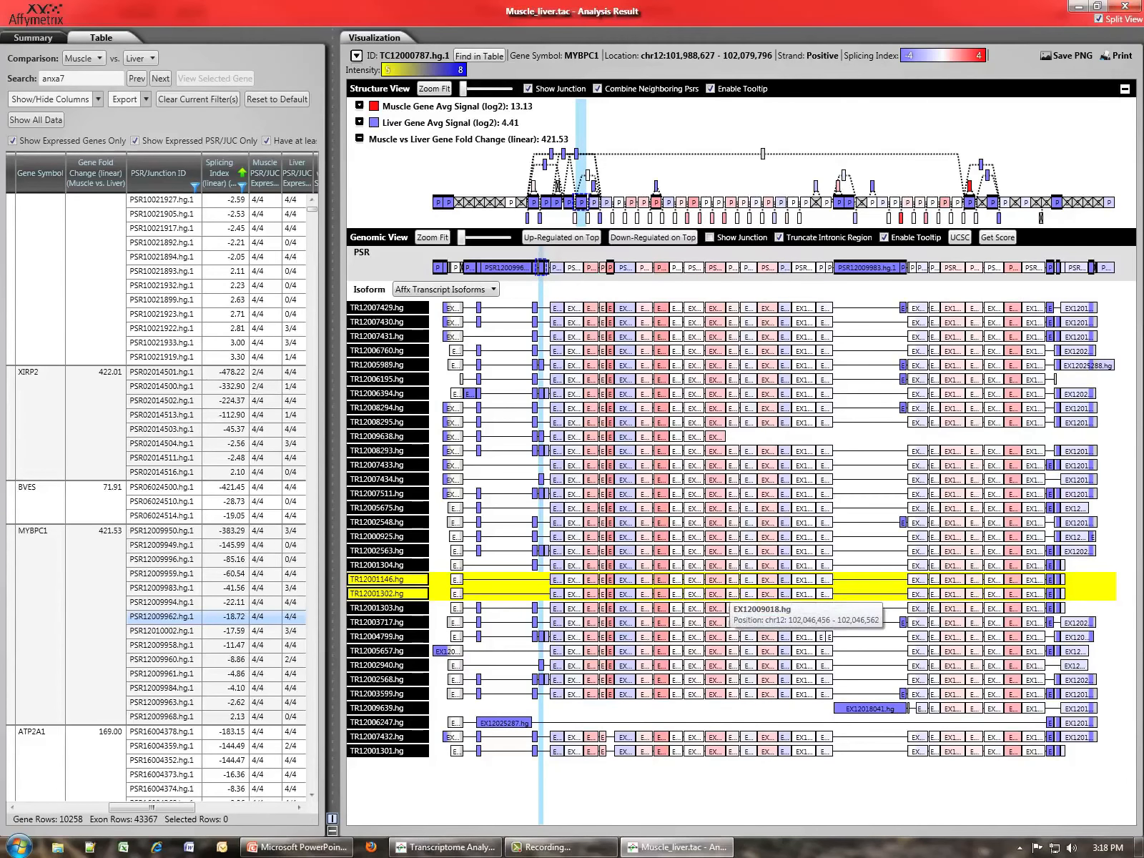